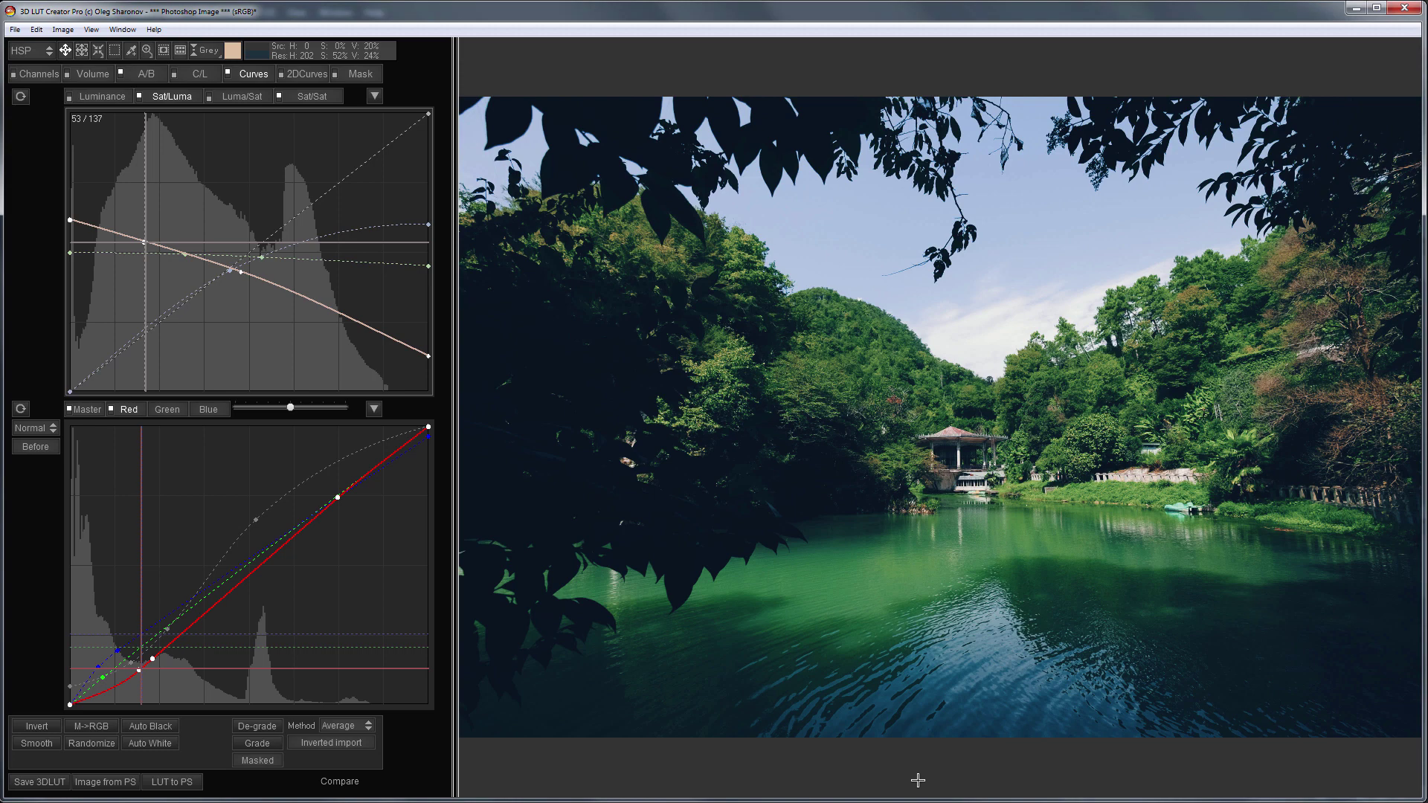
Step: Send the current 3D LUT Creator grade to Photoshop as the 3DLutCreator Color Lookup layer
{"action": "left_click", "coordinate": [160, 784]}
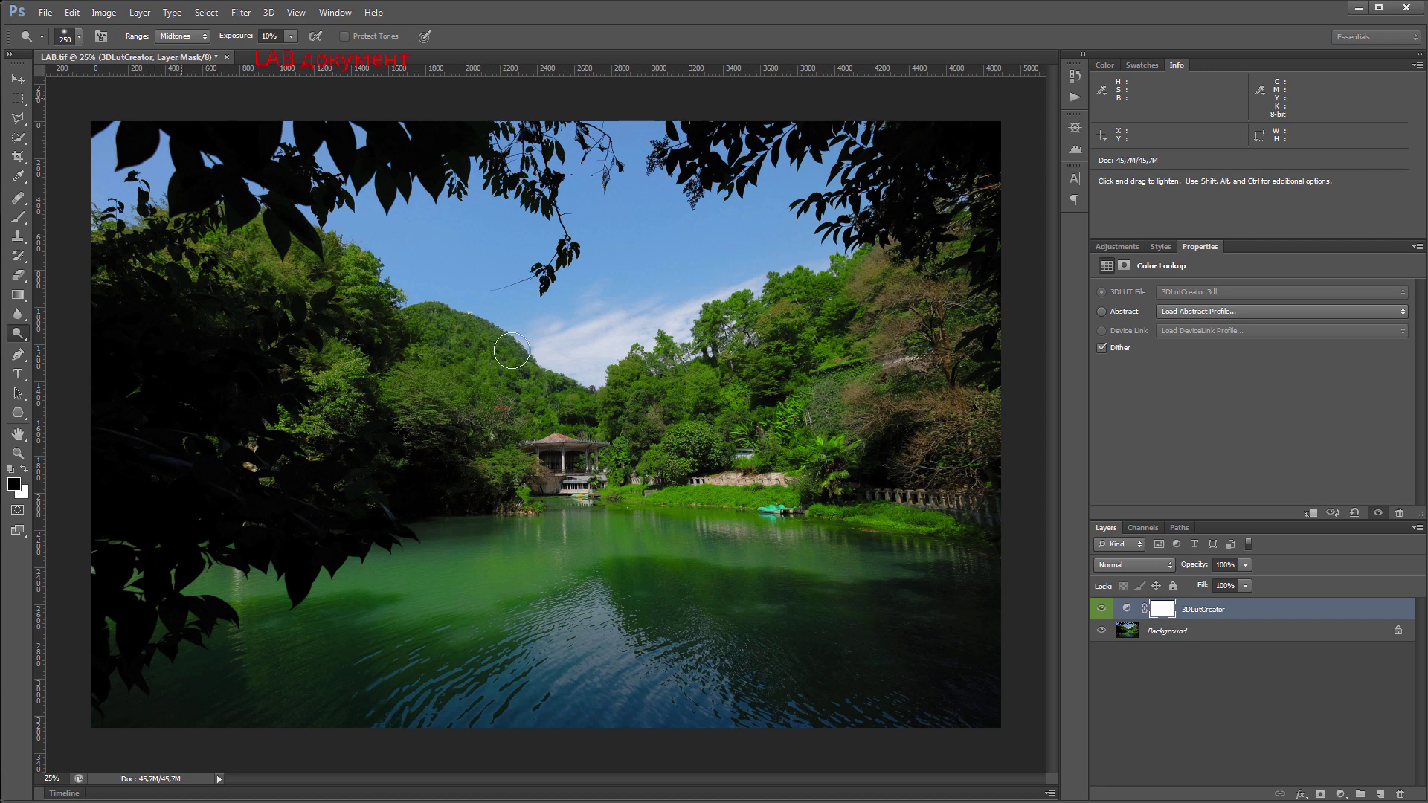
Step: Hide and reshow the 3DLutCreator layer to compare the lake photo with and without the look
{"action": "left_click", "coordinate": [1101, 610]}
{"action": "left_click", "coordinate": [1101, 610]}
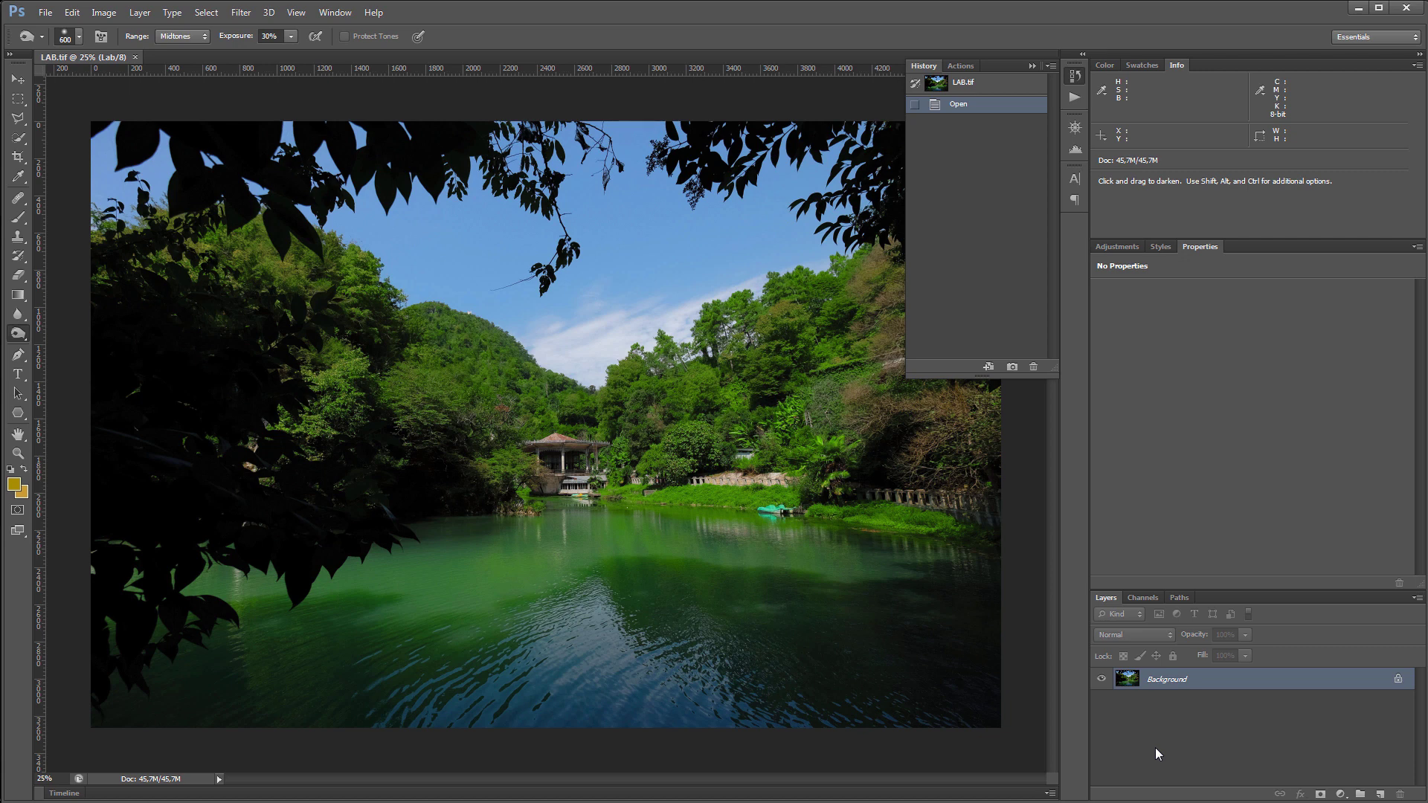
Step: Add a Curves 1 adjustment layer with a midtone point raised to Input 62 / Output 68
{"action": "left_click", "coordinate": [1340, 794]}
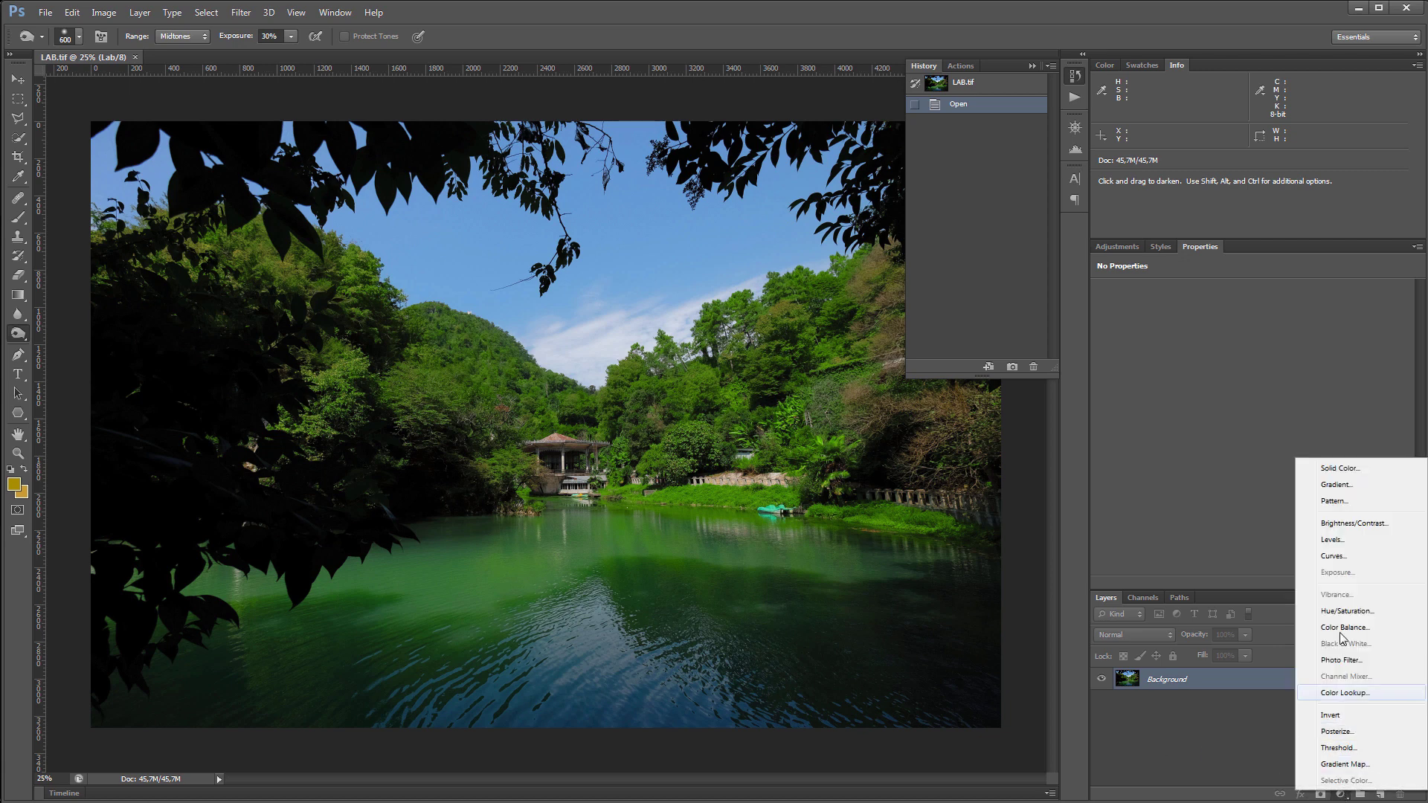
{"action": "left_click", "coordinate": [1359, 557]}
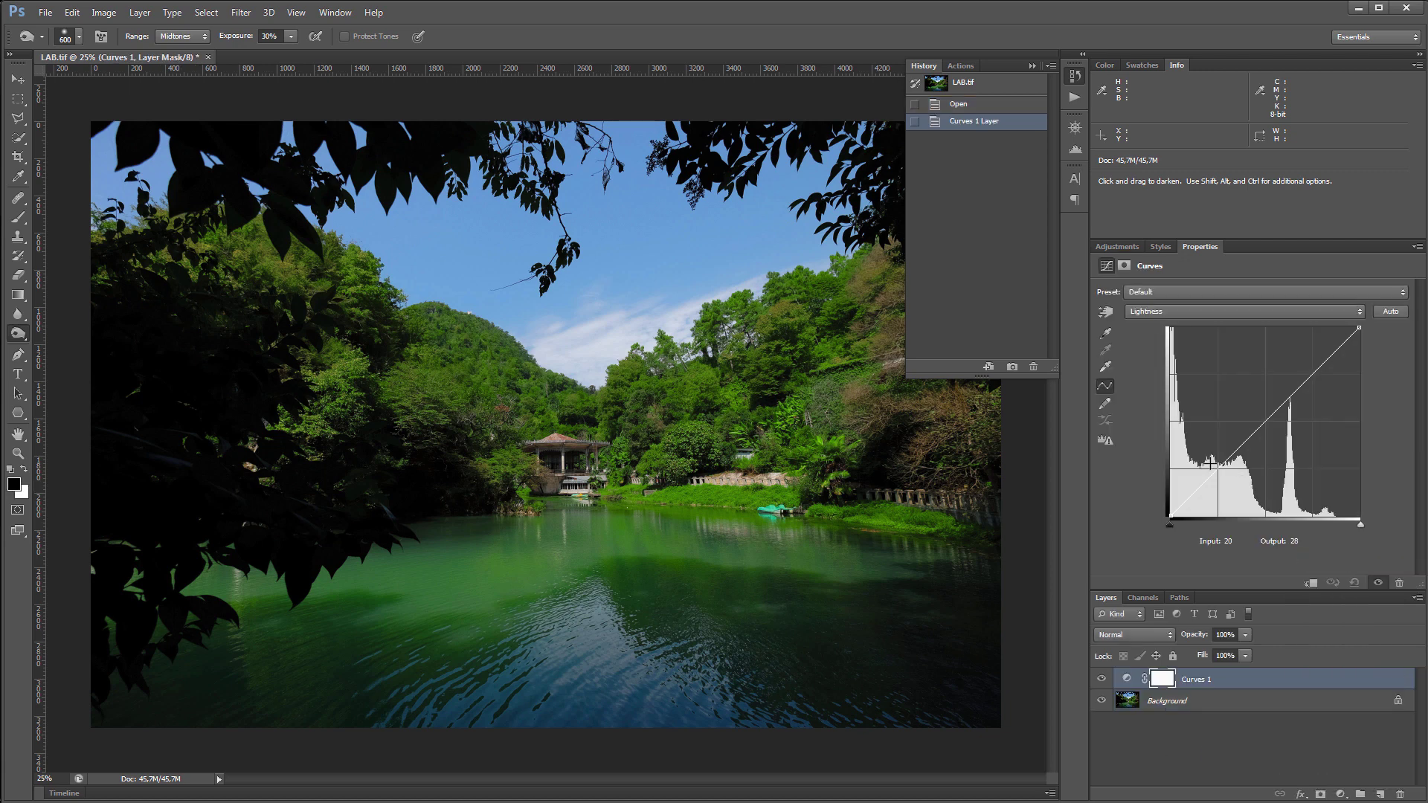
{"action": "left_click_drag", "start_coordinate": [1210, 464], "coordinate": [1218, 470]}
{"action": "left_click", "coordinate": [1291, 401]}
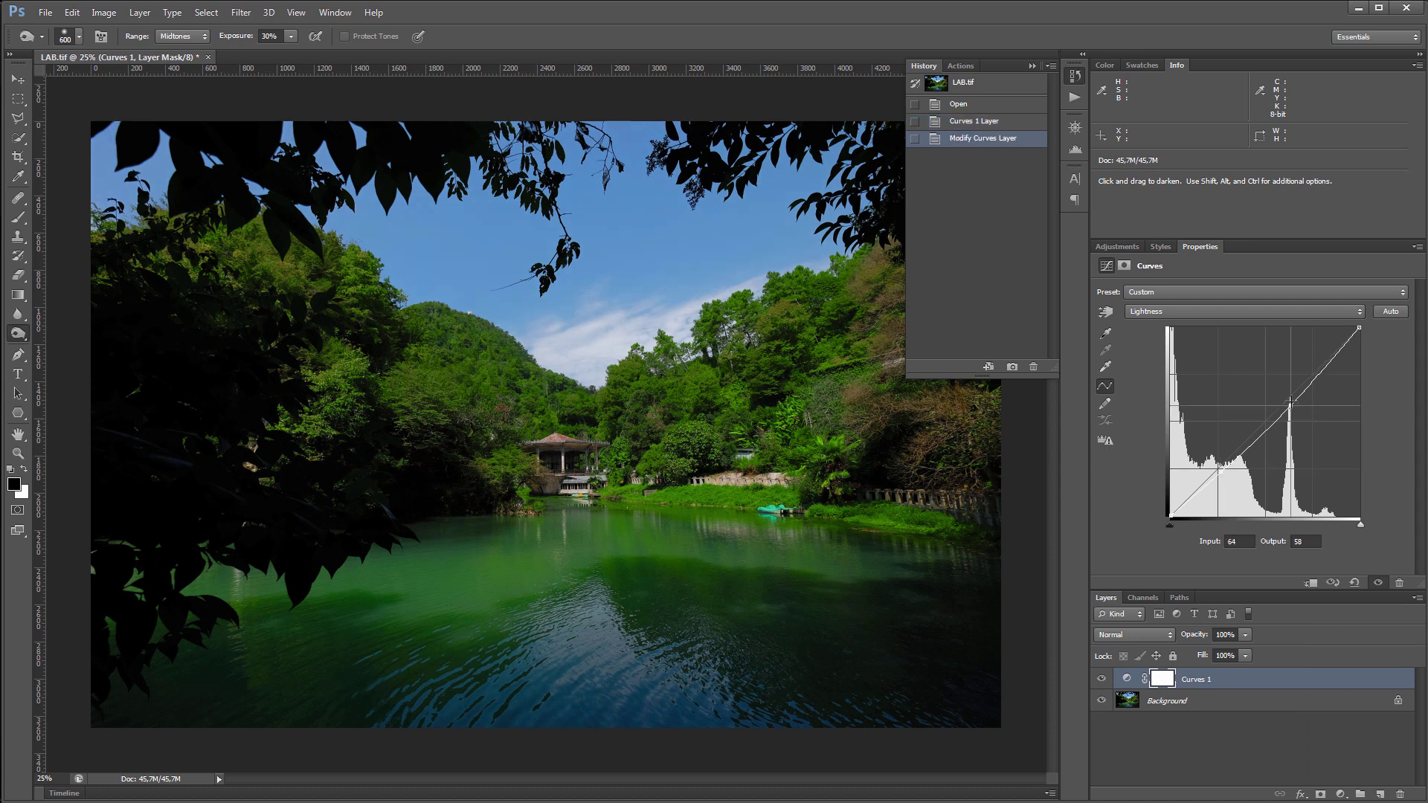
{"action": "left_click_drag", "start_coordinate": [1290, 402], "coordinate": [1288, 387]}
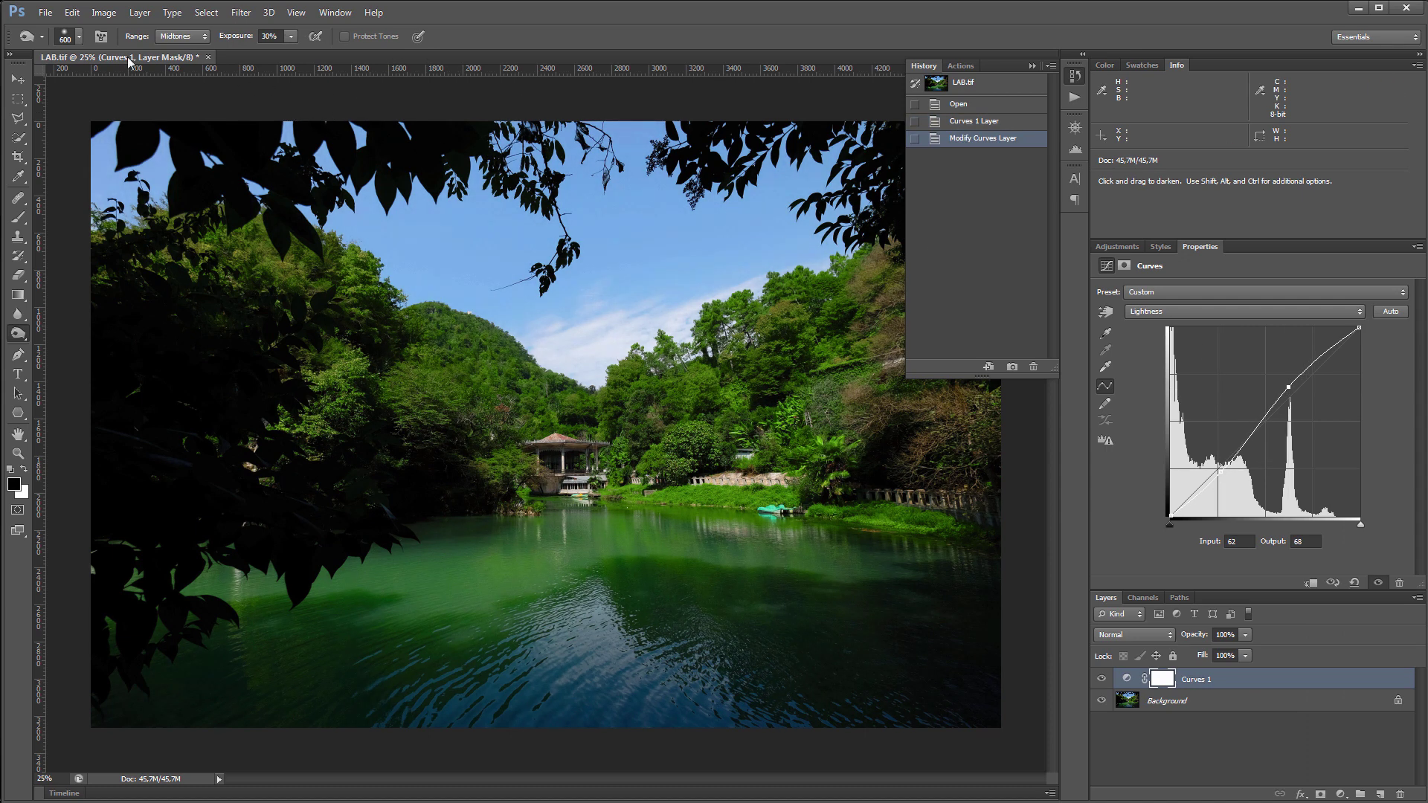
{"action": "left_click", "coordinate": [104, 13]}
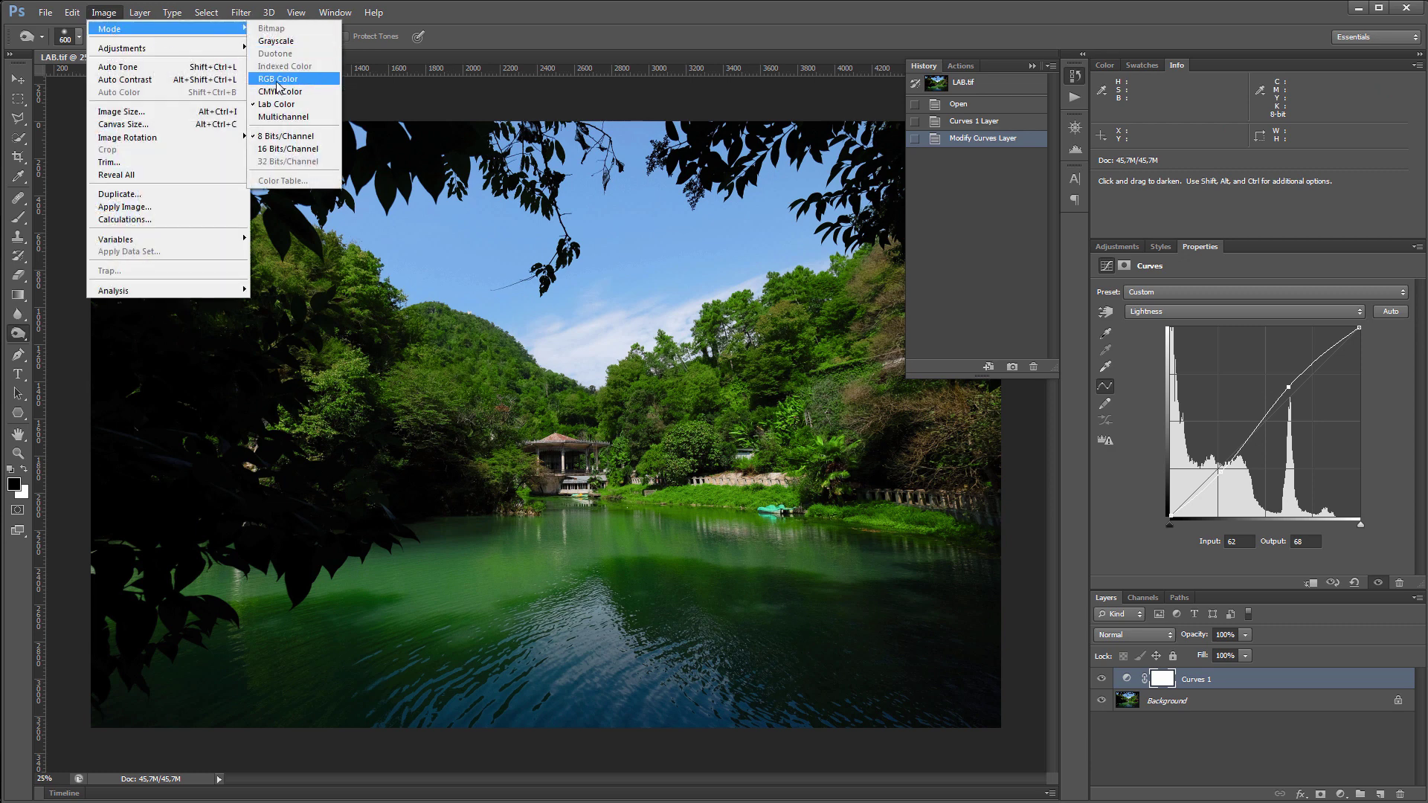
{"action": "left_click", "coordinate": [278, 82]}
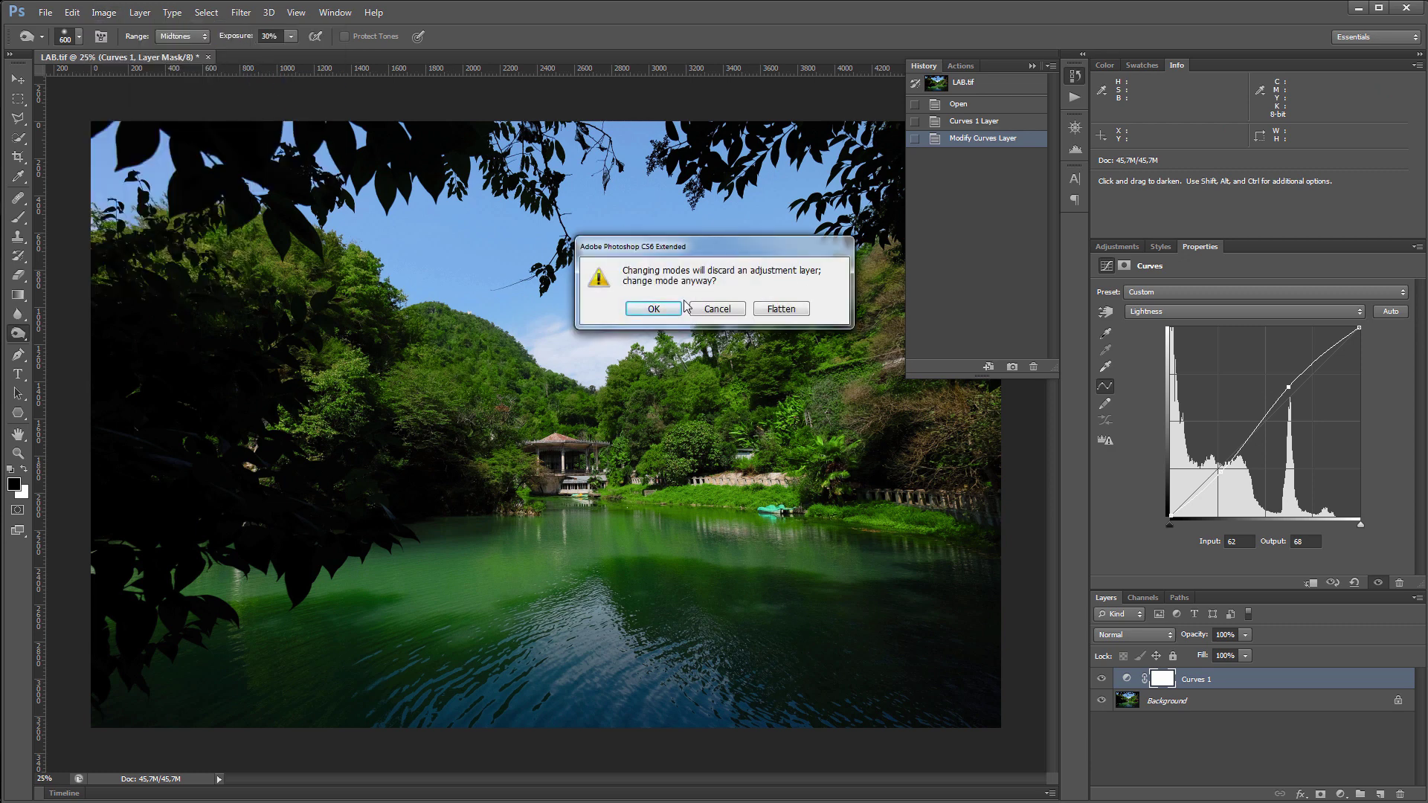
{"action": "left_click", "coordinate": [781, 308]}
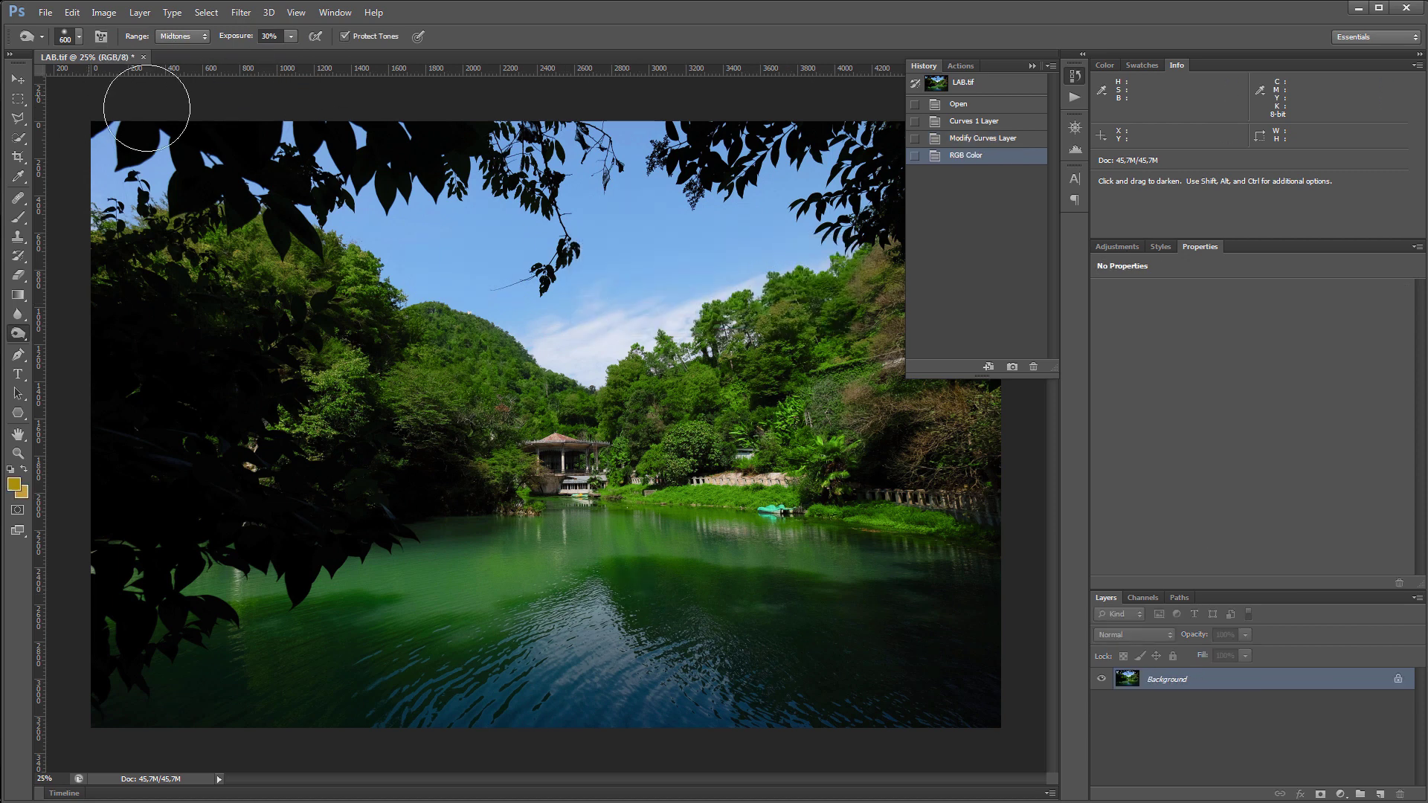
{"action": "left_click", "coordinate": [980, 139]}
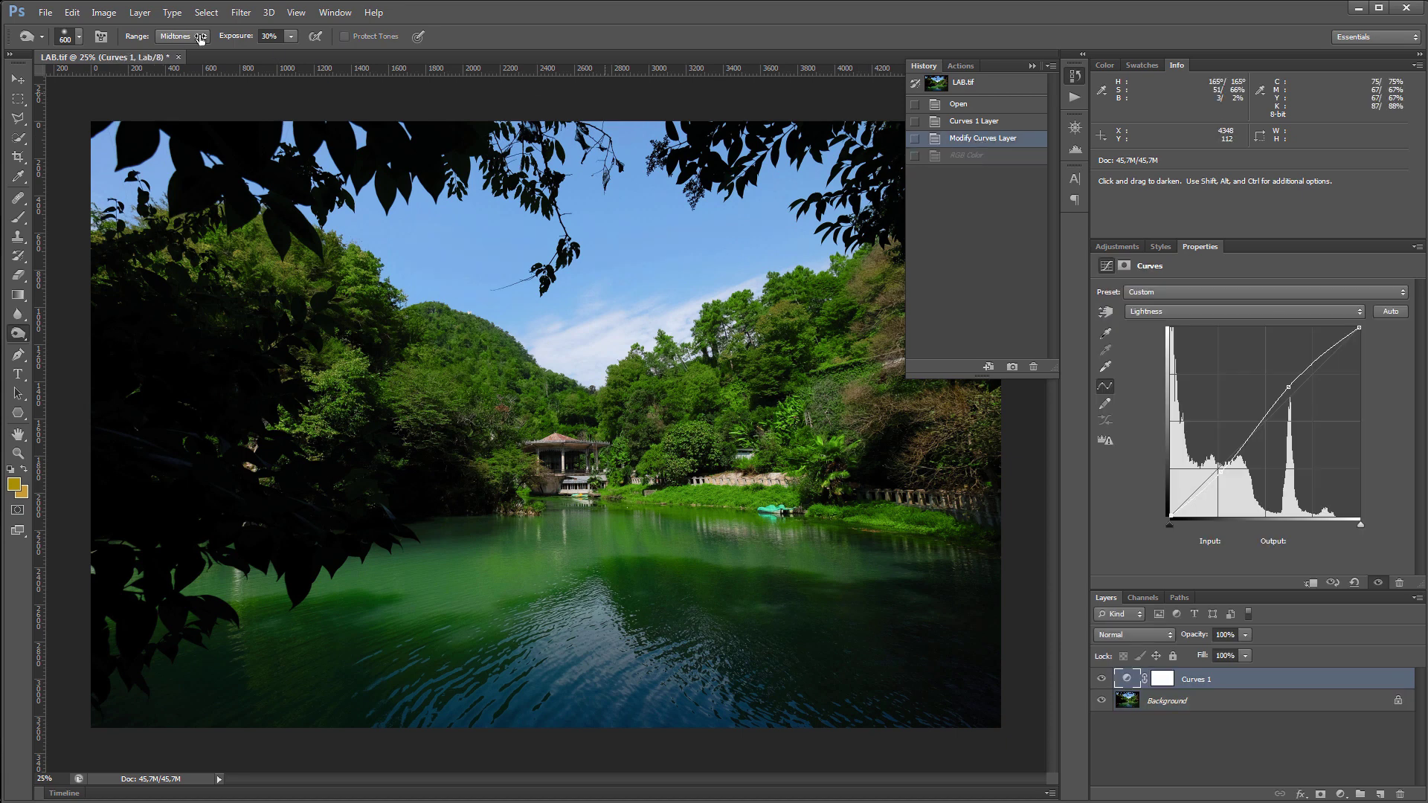
{"action": "left_click", "coordinate": [104, 13]}
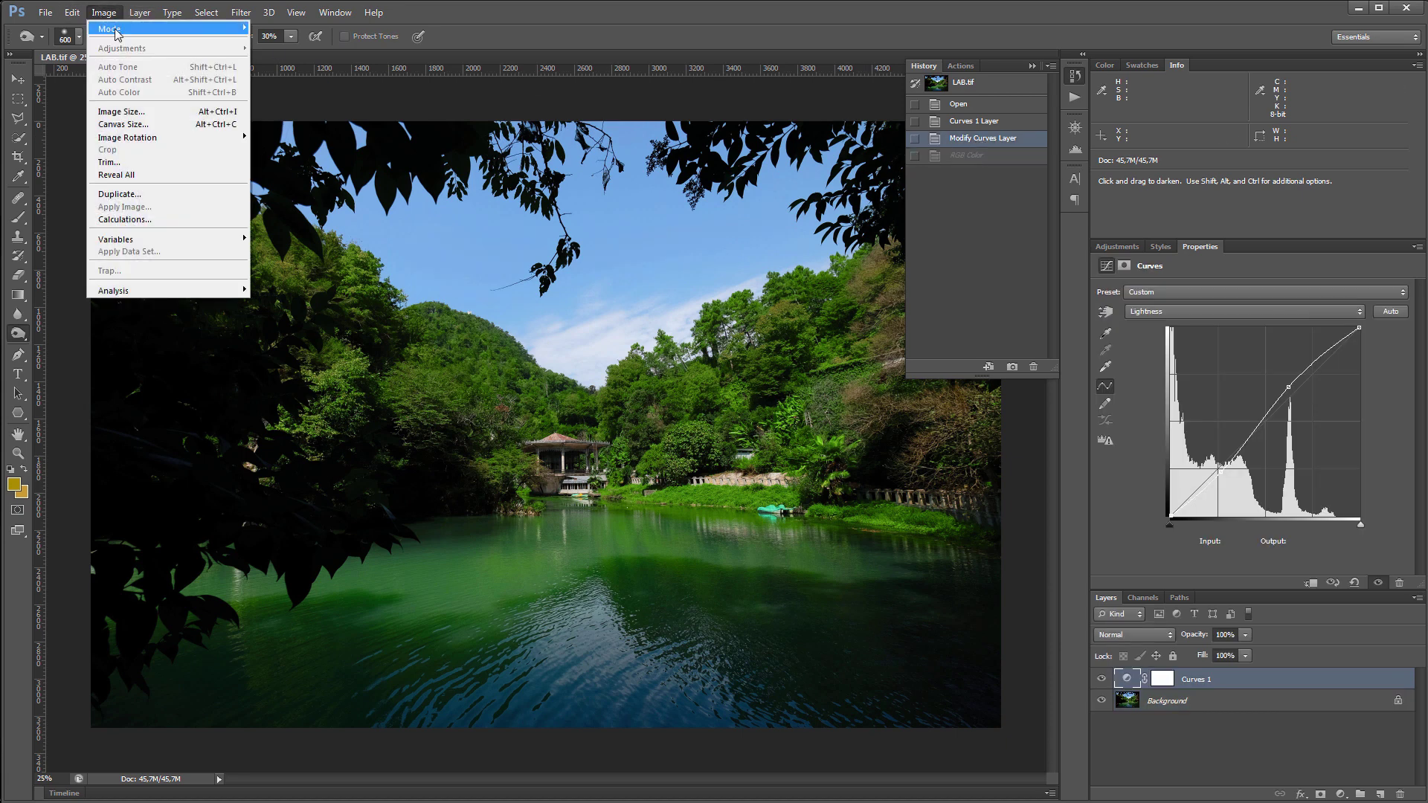
{"action": "left_click", "coordinate": [301, 81]}
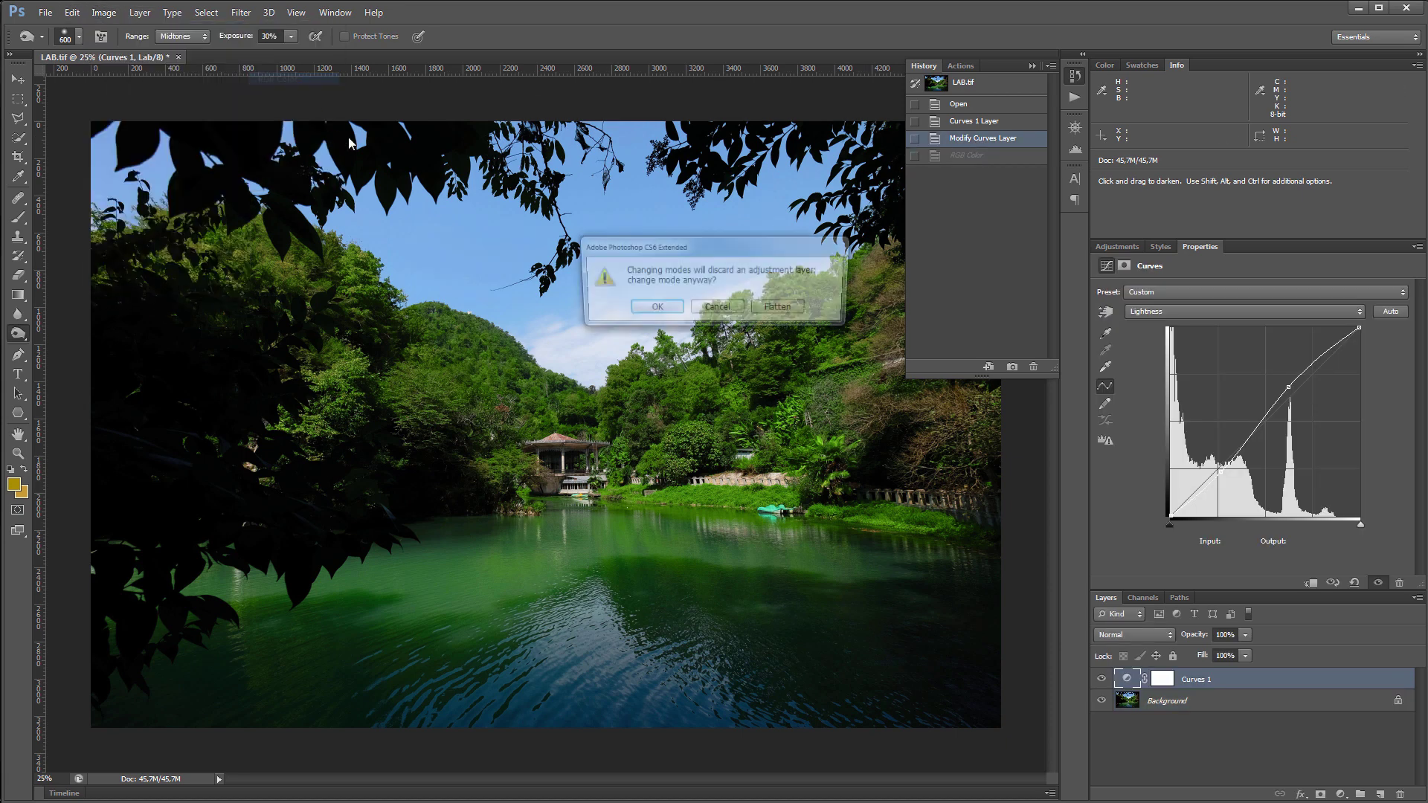
{"action": "left_click", "coordinate": [650, 309]}
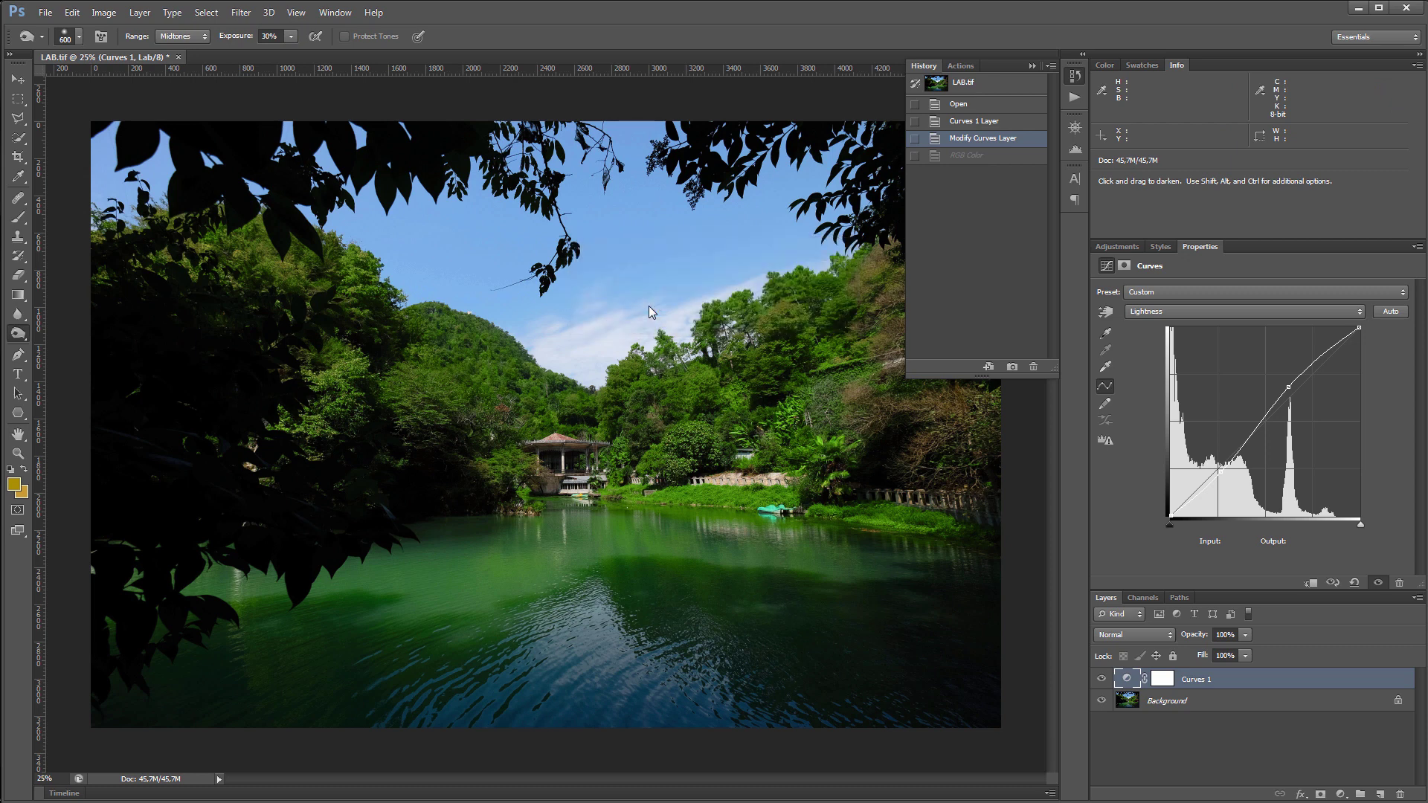
{"action": "left_click", "coordinate": [981, 139]}
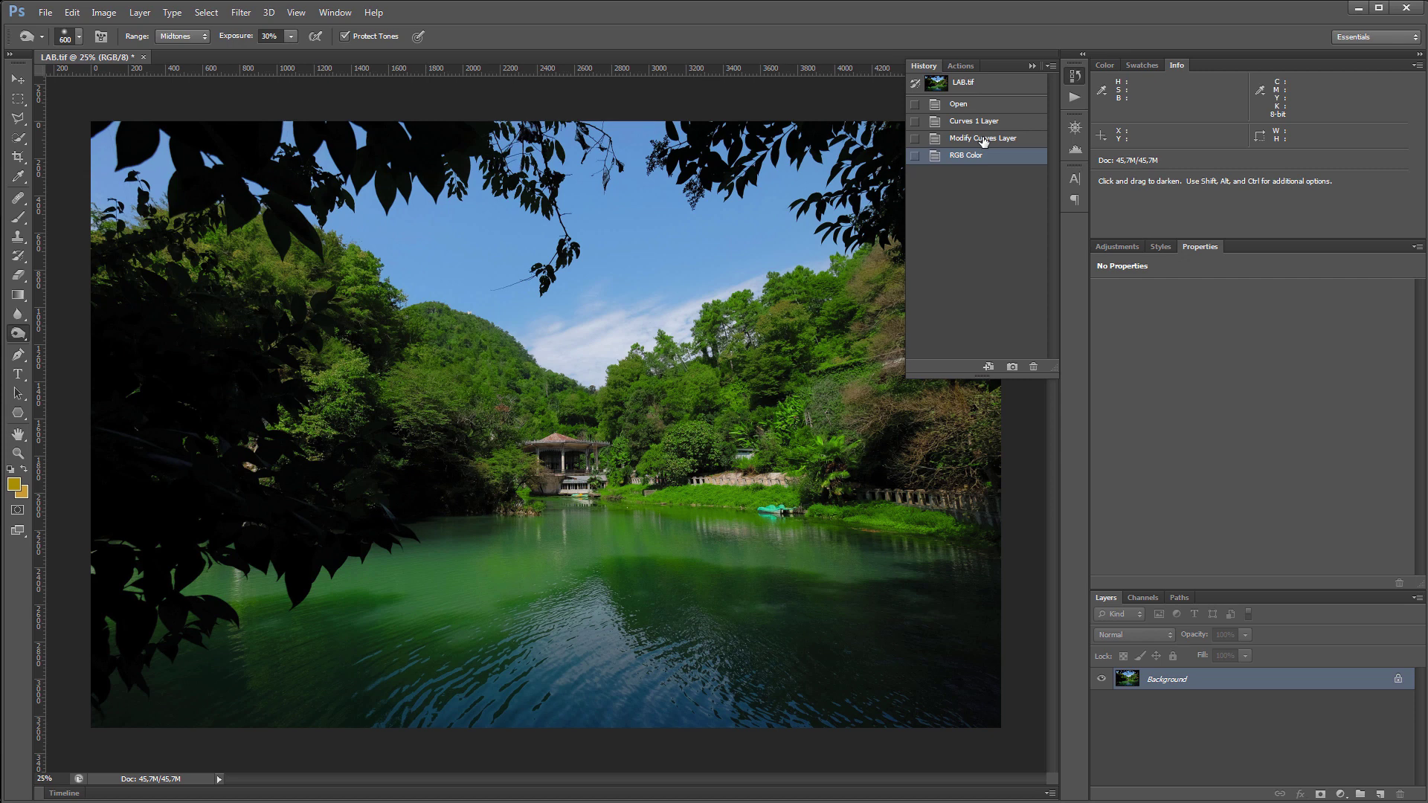
{"action": "left_click", "coordinate": [982, 139]}
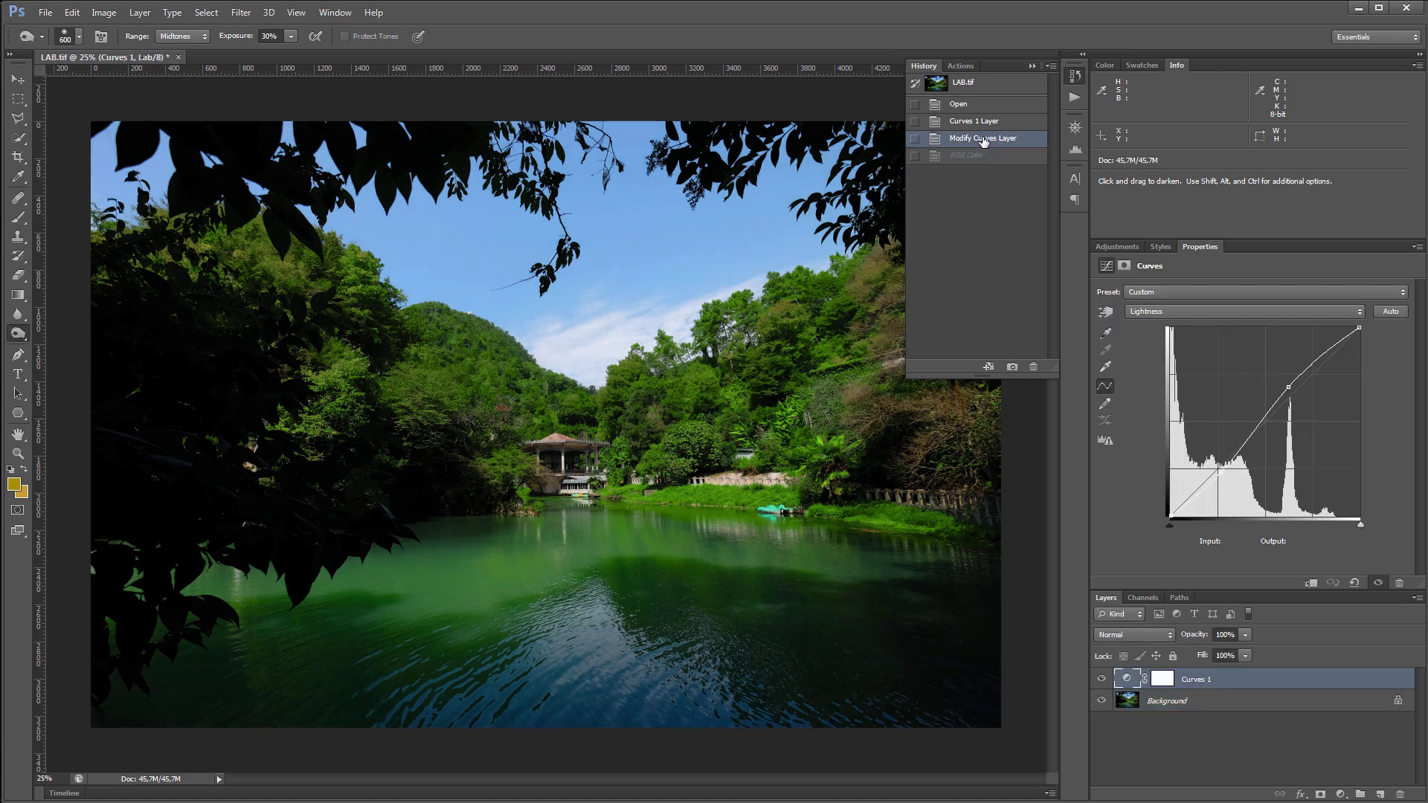
{"action": "left_click", "coordinate": [82, 16]}
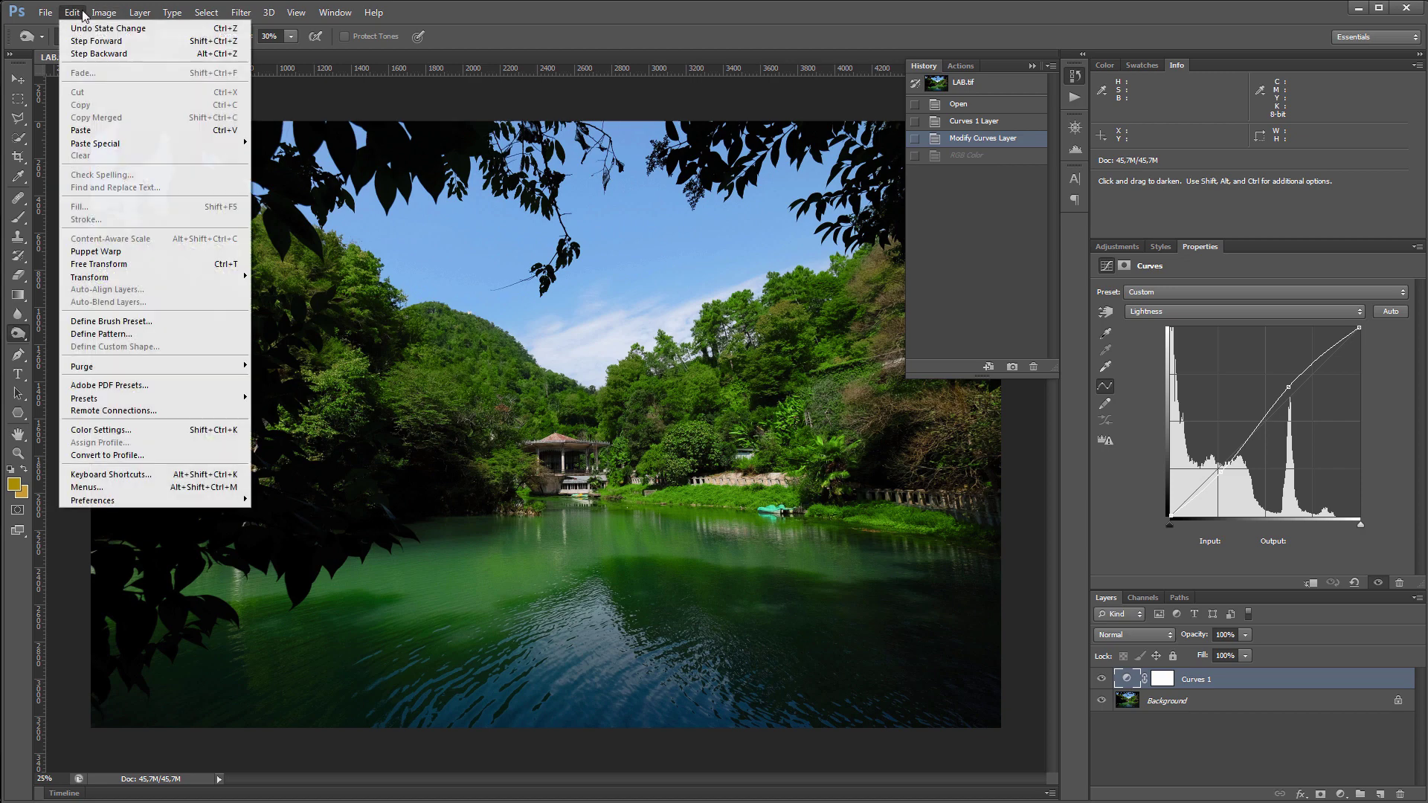
{"action": "left_click", "coordinate": [104, 455]}
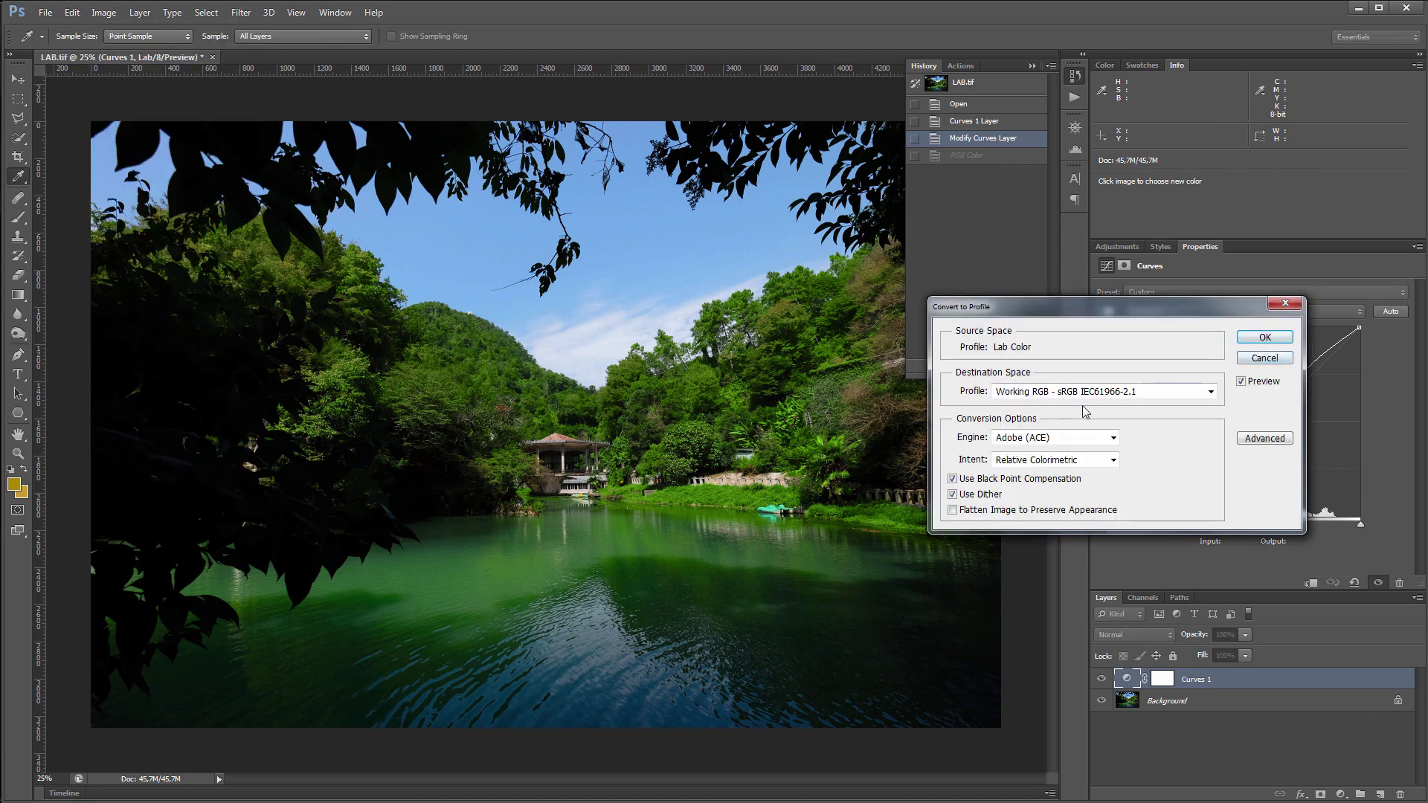
{"action": "left_click", "coordinate": [1263, 337]}
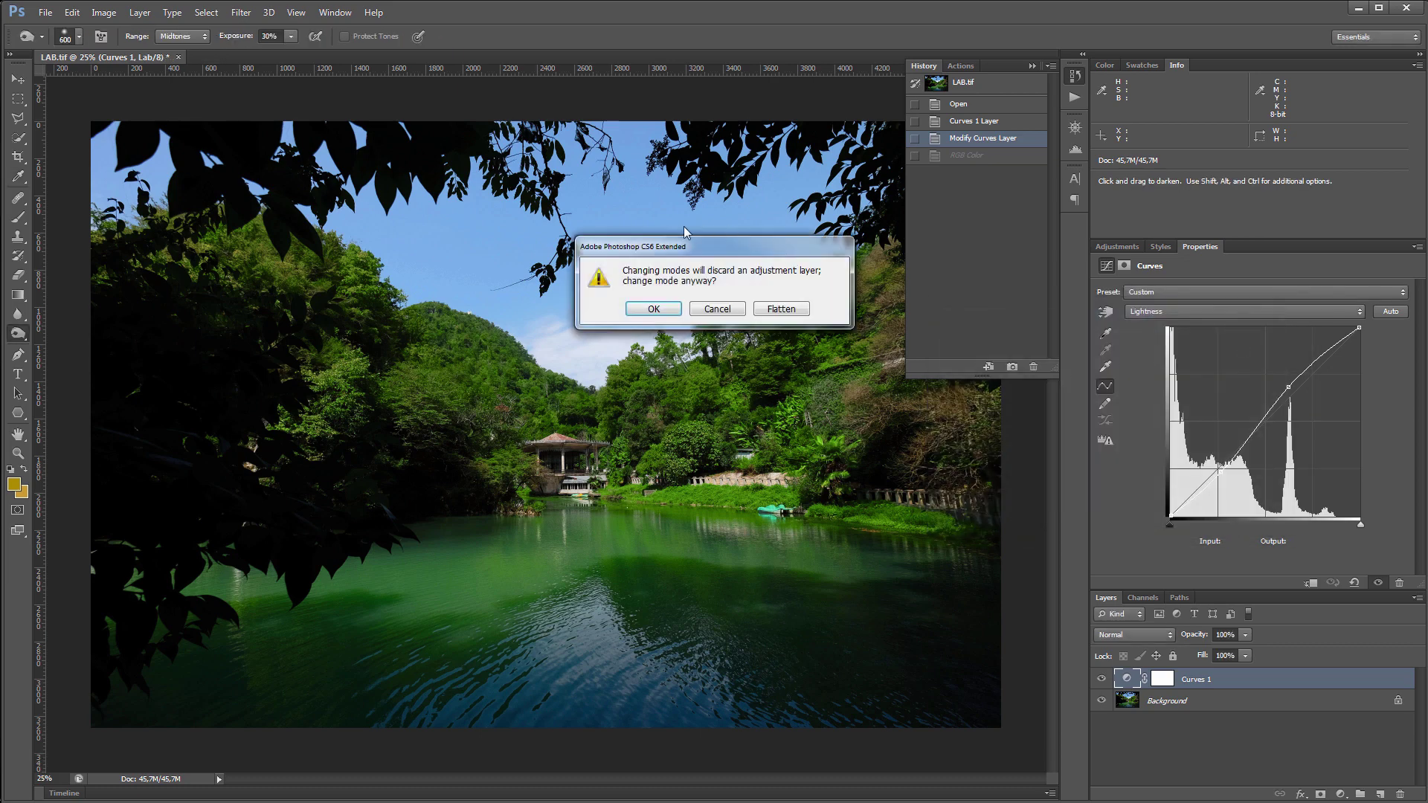
{"action": "left_click", "coordinate": [742, 309]}
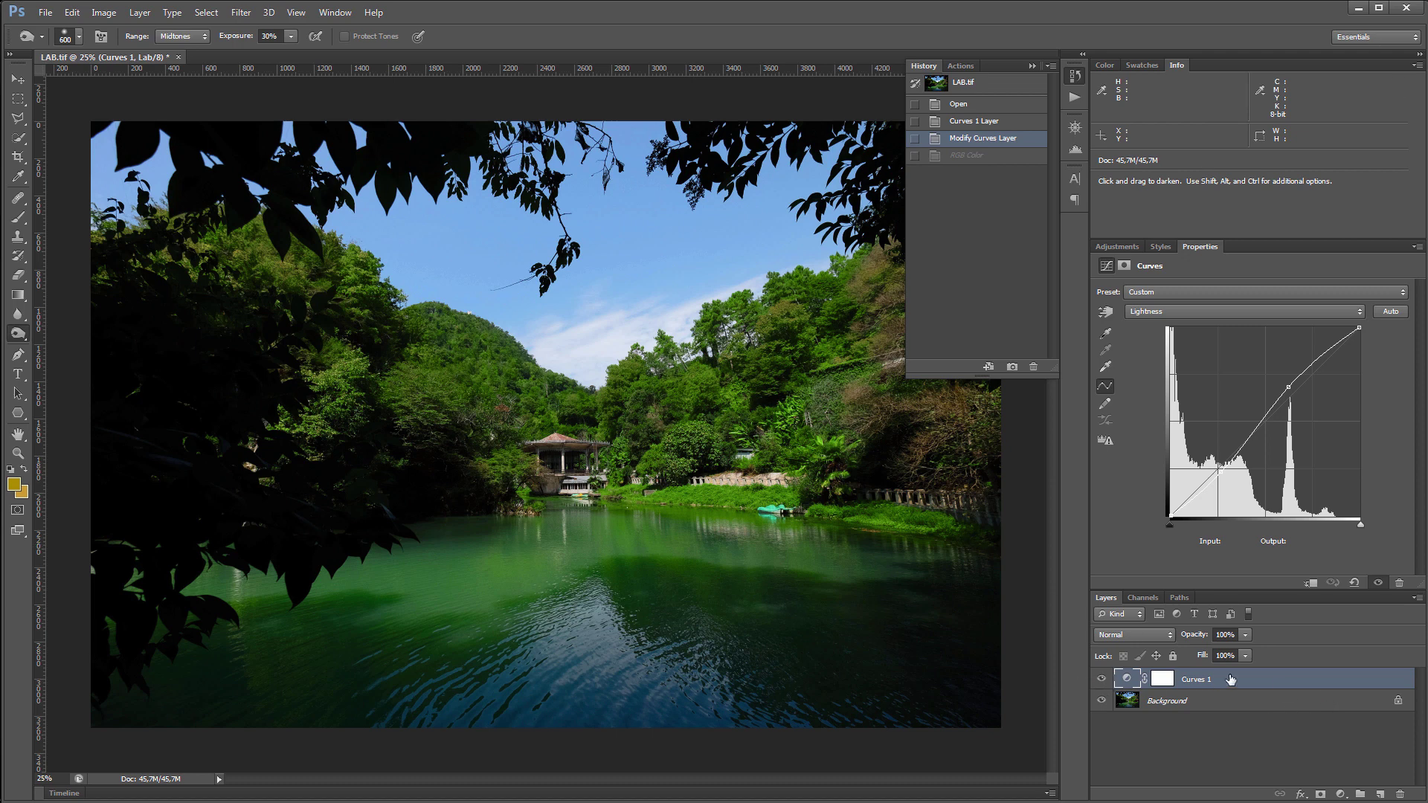
Step: Replace Curves 1 with a new Soft Light Layer 1 filled with 50% neutral gray
{"action": "key", "text": "Delete"}
{"action": "key", "text": "ctrl+shift+n"}
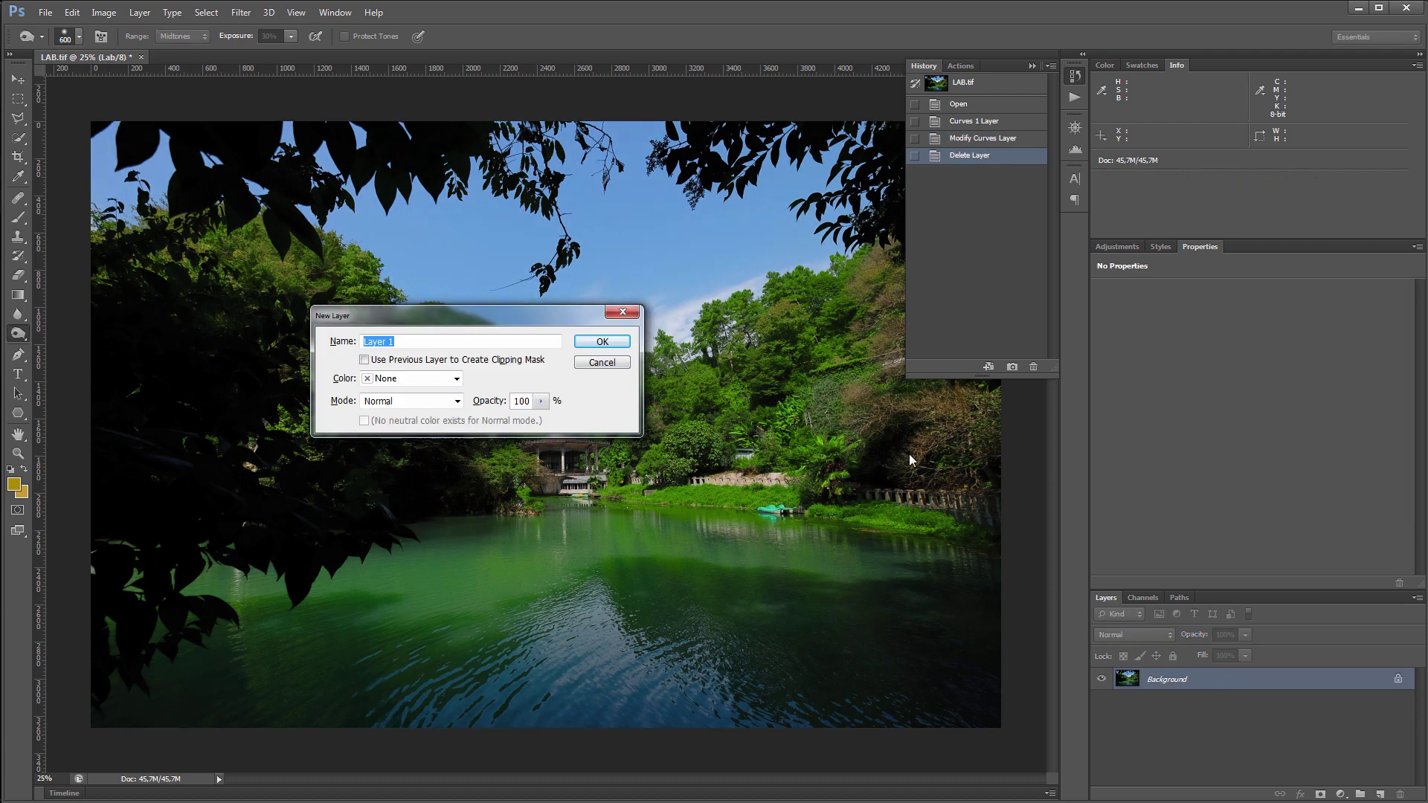
{"action": "left_click", "coordinate": [439, 401]}
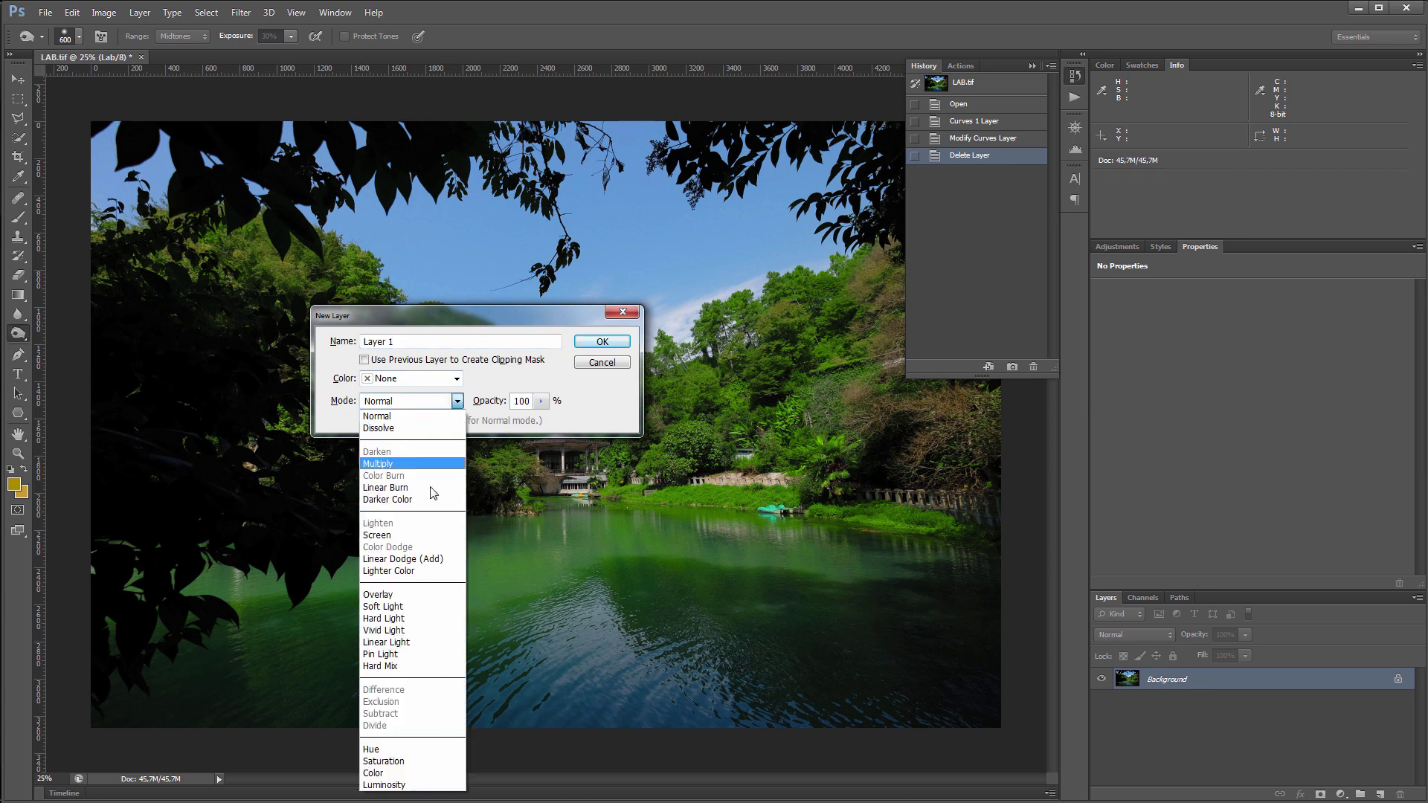
{"action": "left_click", "coordinate": [414, 607]}
{"action": "left_click", "coordinate": [409, 421]}
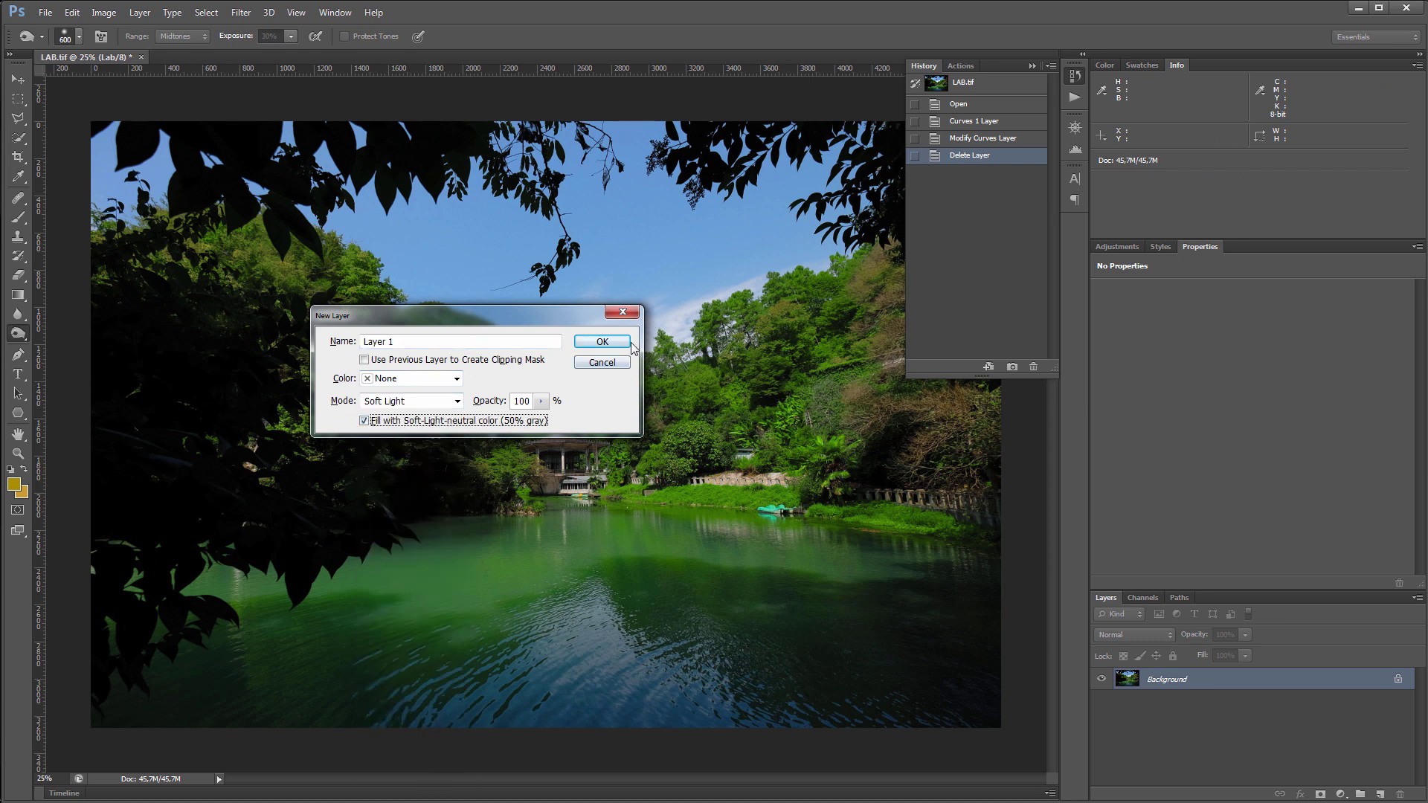
{"action": "left_click", "coordinate": [631, 344]}
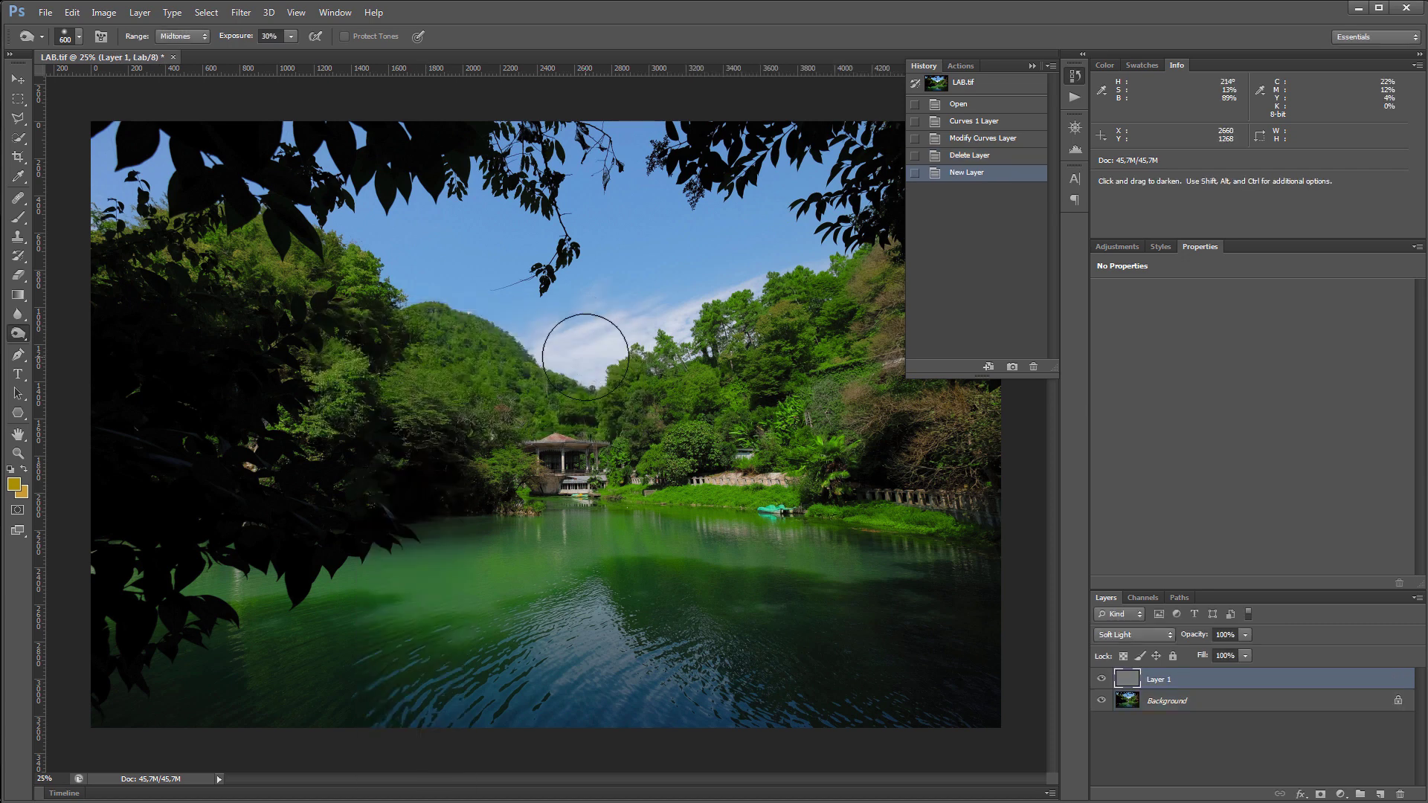
Step: Burn the water darker and dodge part of the photo on Layer 1, toggling it to compare
{"action": "mouse_move", "coordinate": [405, 558]}
{"action": "left_mouse_down"}
{"action": "mouse_move", "coordinate": [698, 557]}
{"action": "mouse_move", "coordinate": [669, 554]}
{"action": "left_mouse_up"}
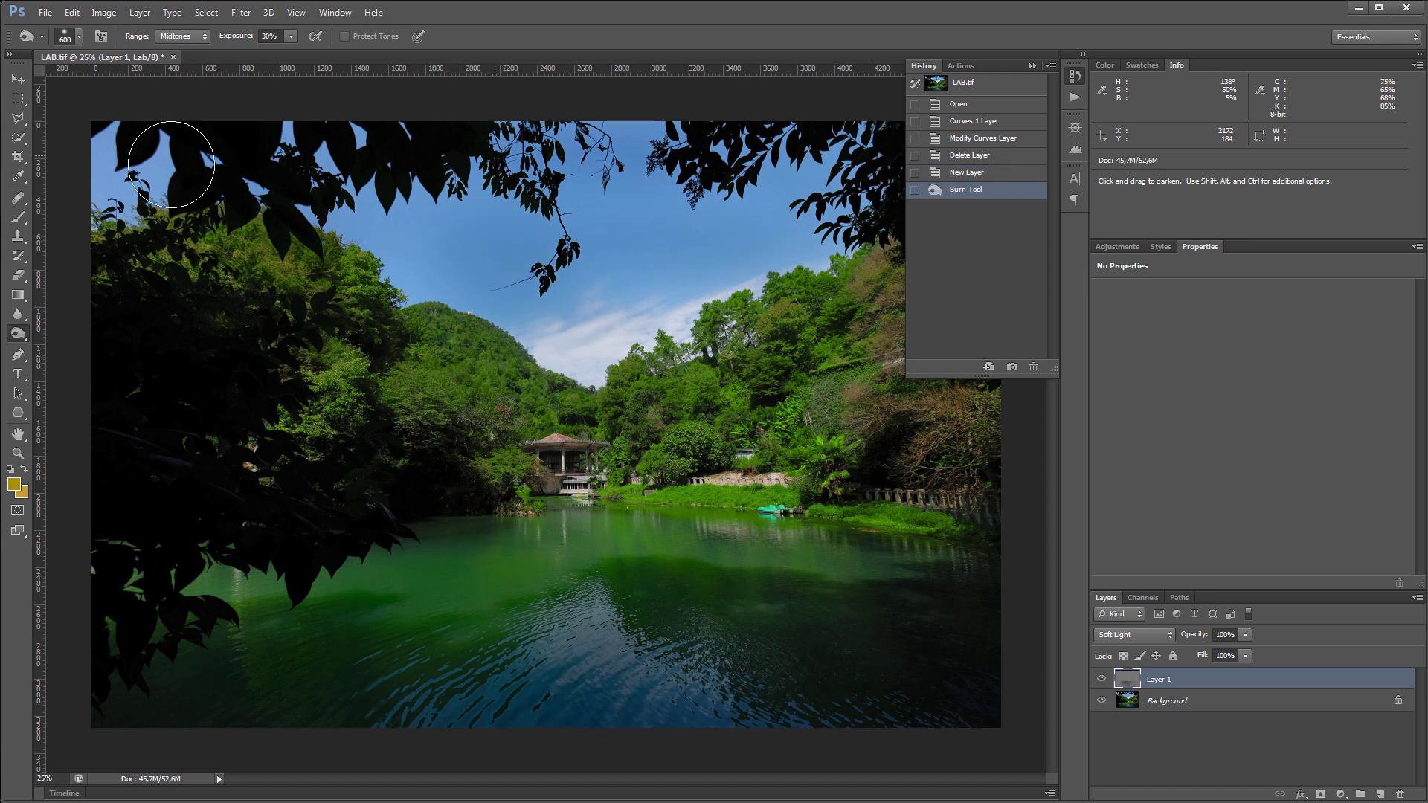
{"action": "left_click_drag", "start_coordinate": [587, 621], "coordinate": [392, 717]}
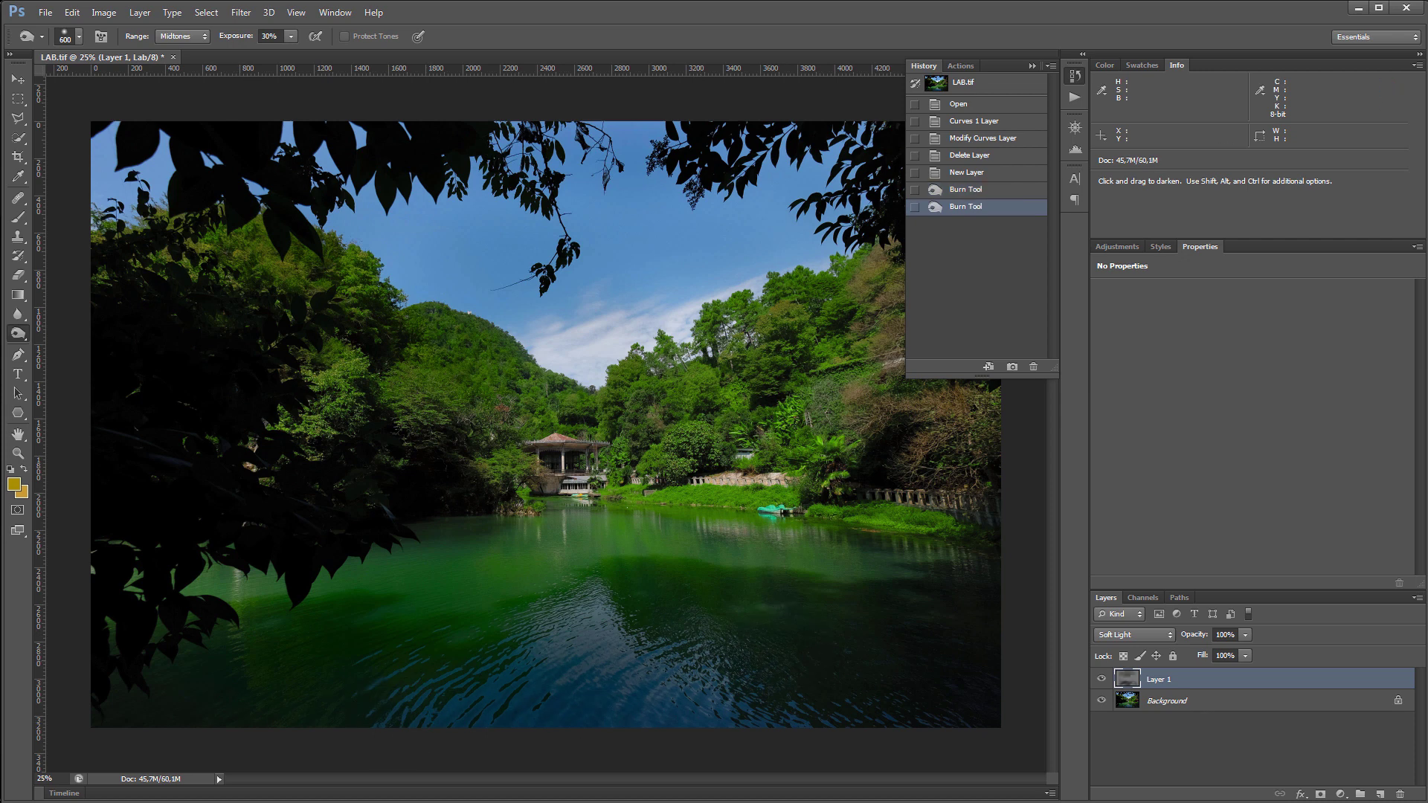
{"action": "key", "text": "shift+o"}
{"action": "key", "text": "shift+o"}
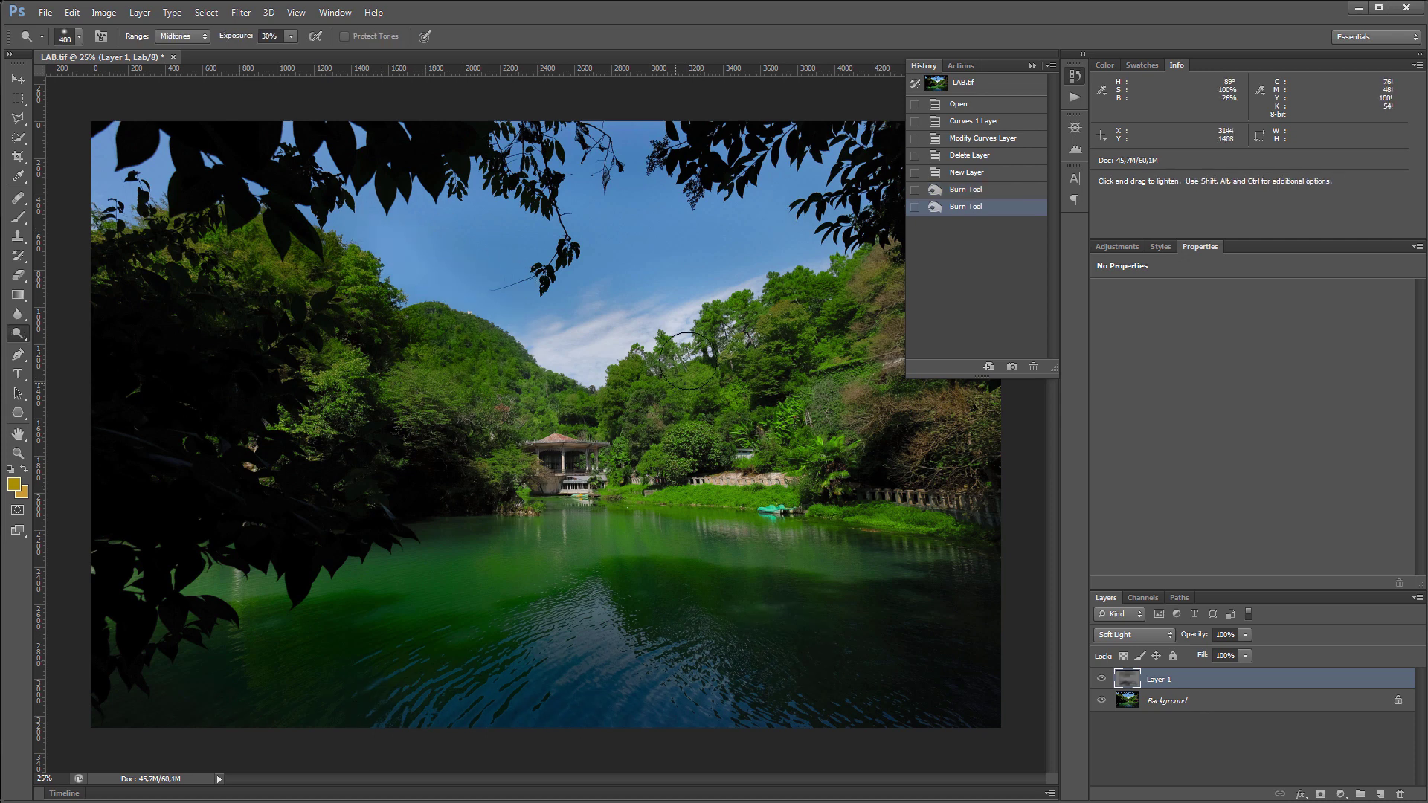
{"action": "left_click_drag", "start_coordinate": [655, 492], "coordinate": [722, 367]}
{"action": "left_click", "coordinate": [1102, 679]}
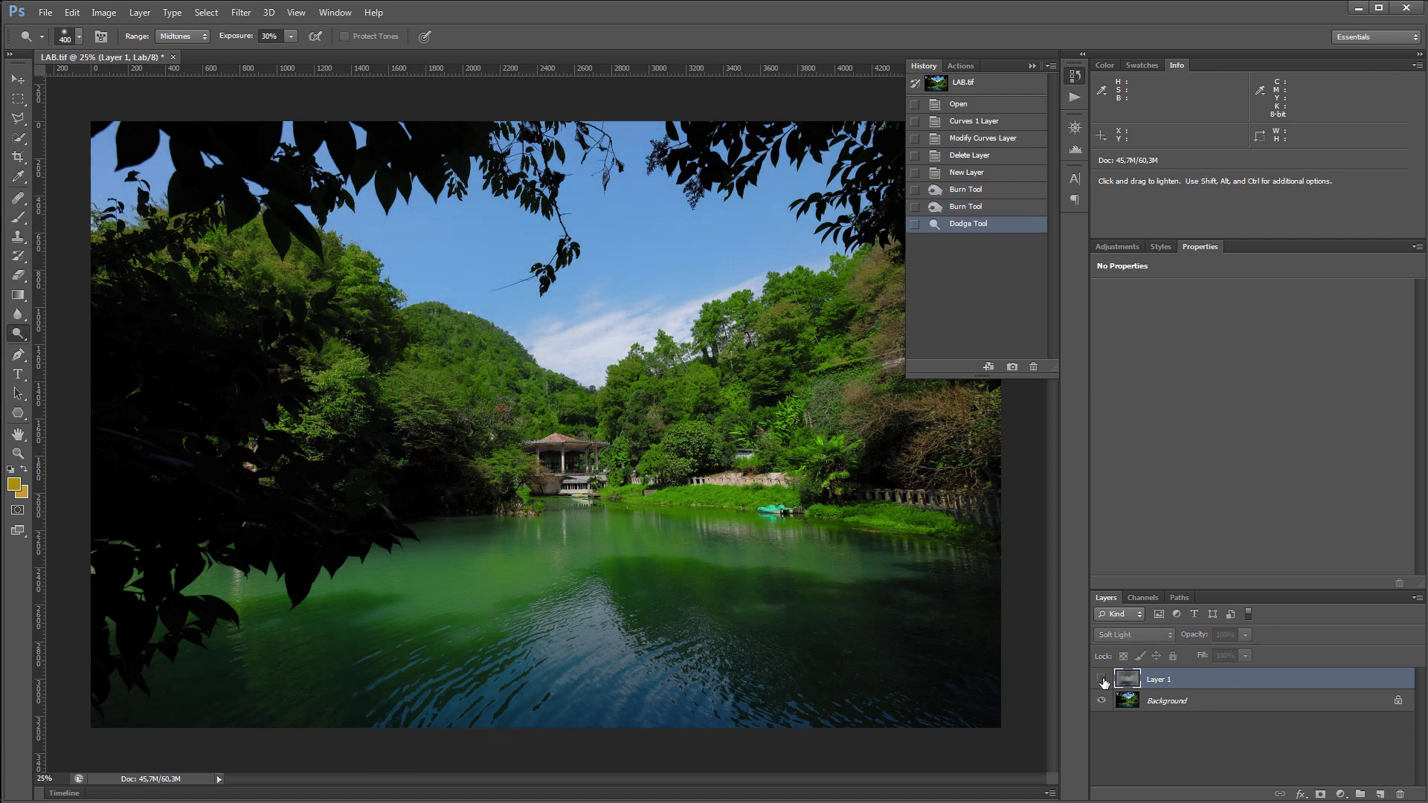
{"action": "left_click", "coordinate": [1101, 679]}
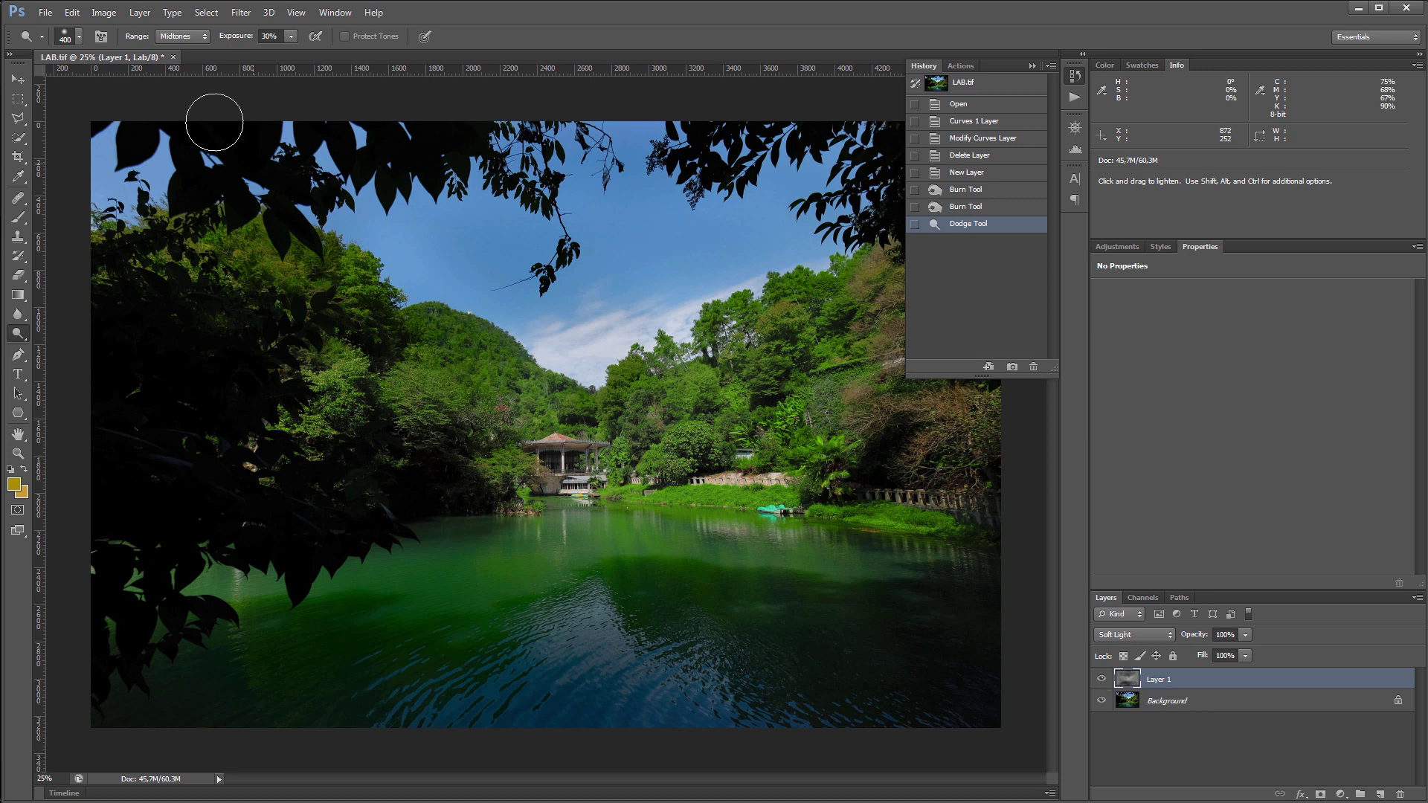
{"action": "left_click", "coordinate": [104, 12]}
{"action": "mouse_move", "coordinate": [112, 29]}
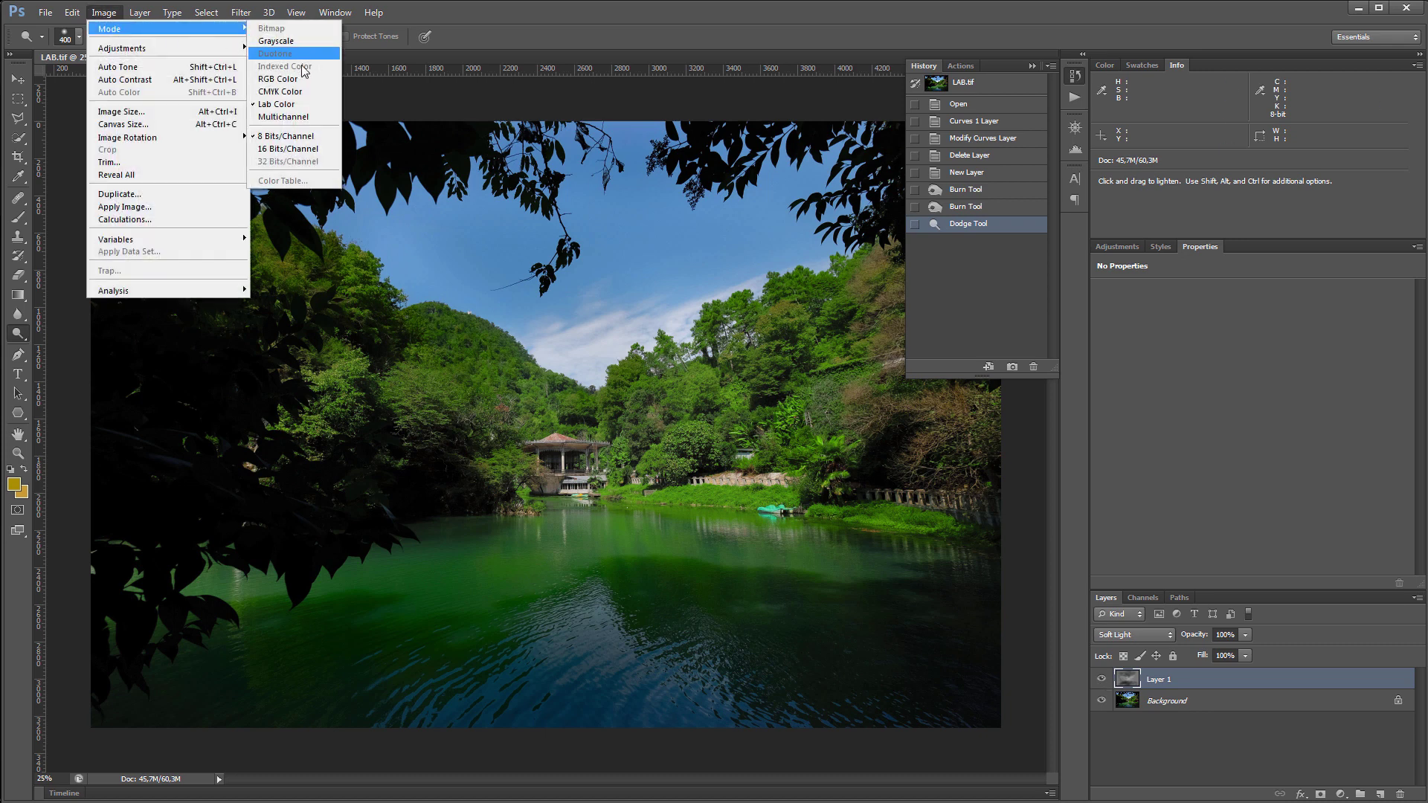
Step: Convert to RGB Color without flattening, compare it with Lab in History, and end on Lab
{"action": "left_click", "coordinate": [298, 80]}
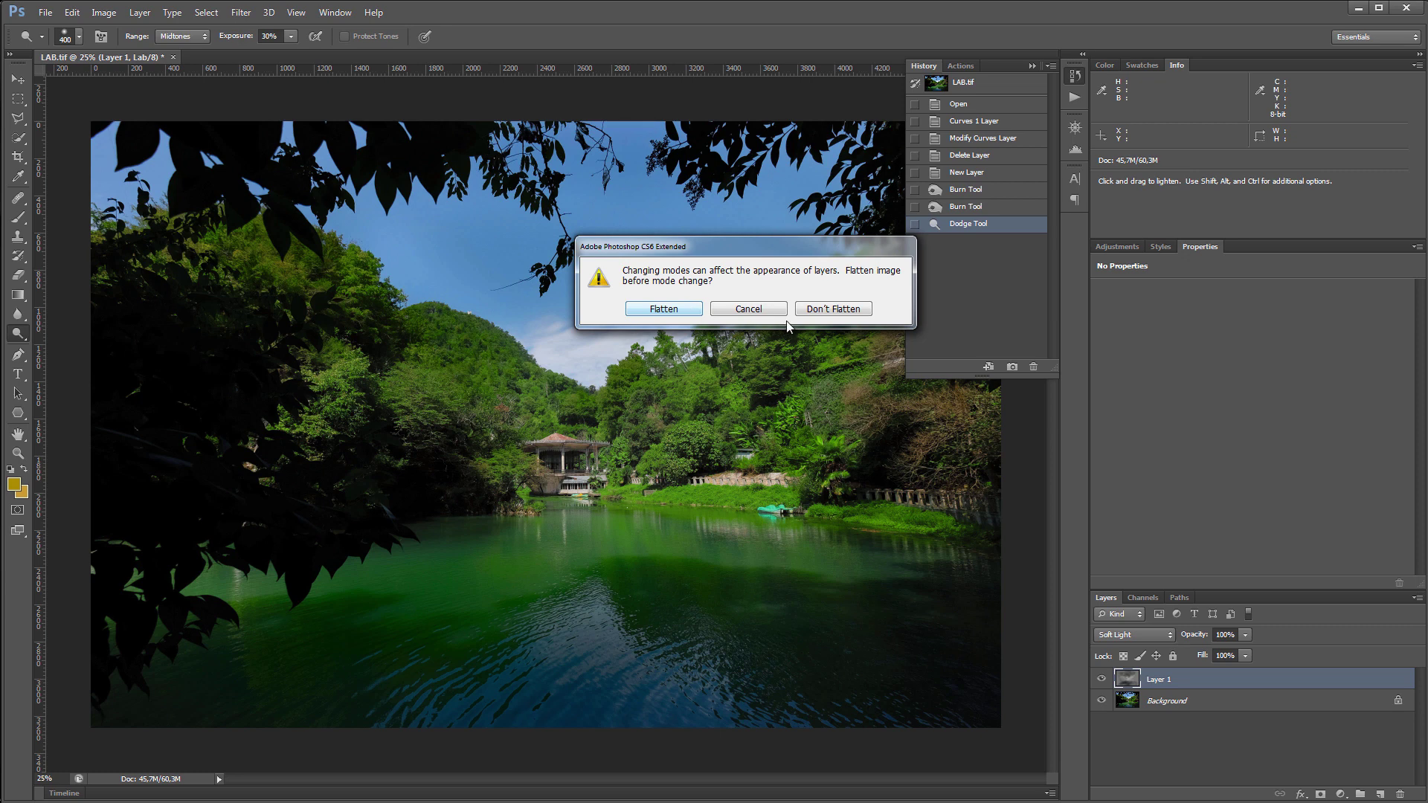
{"action": "left_click", "coordinate": [825, 311]}
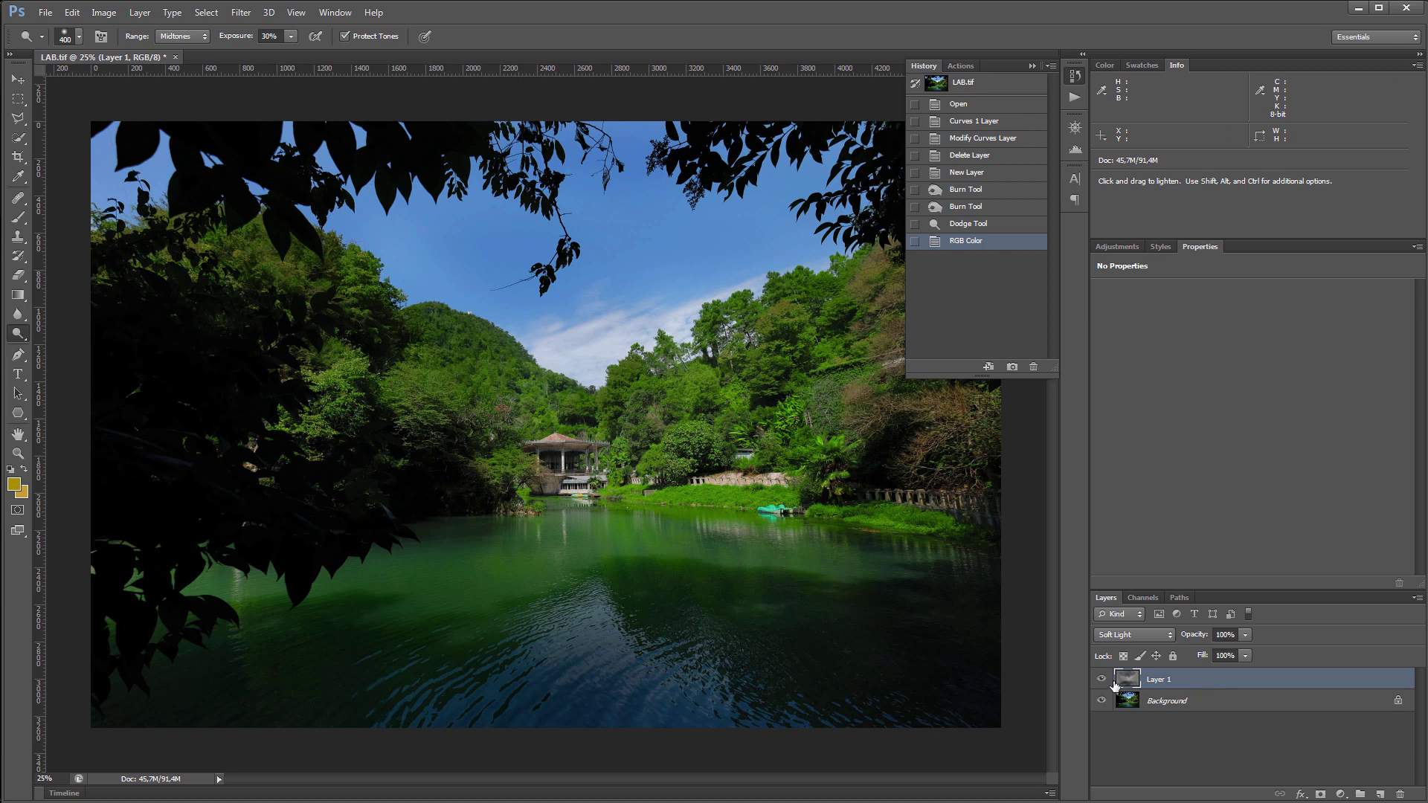
{"action": "left_click", "coordinate": [973, 225]}
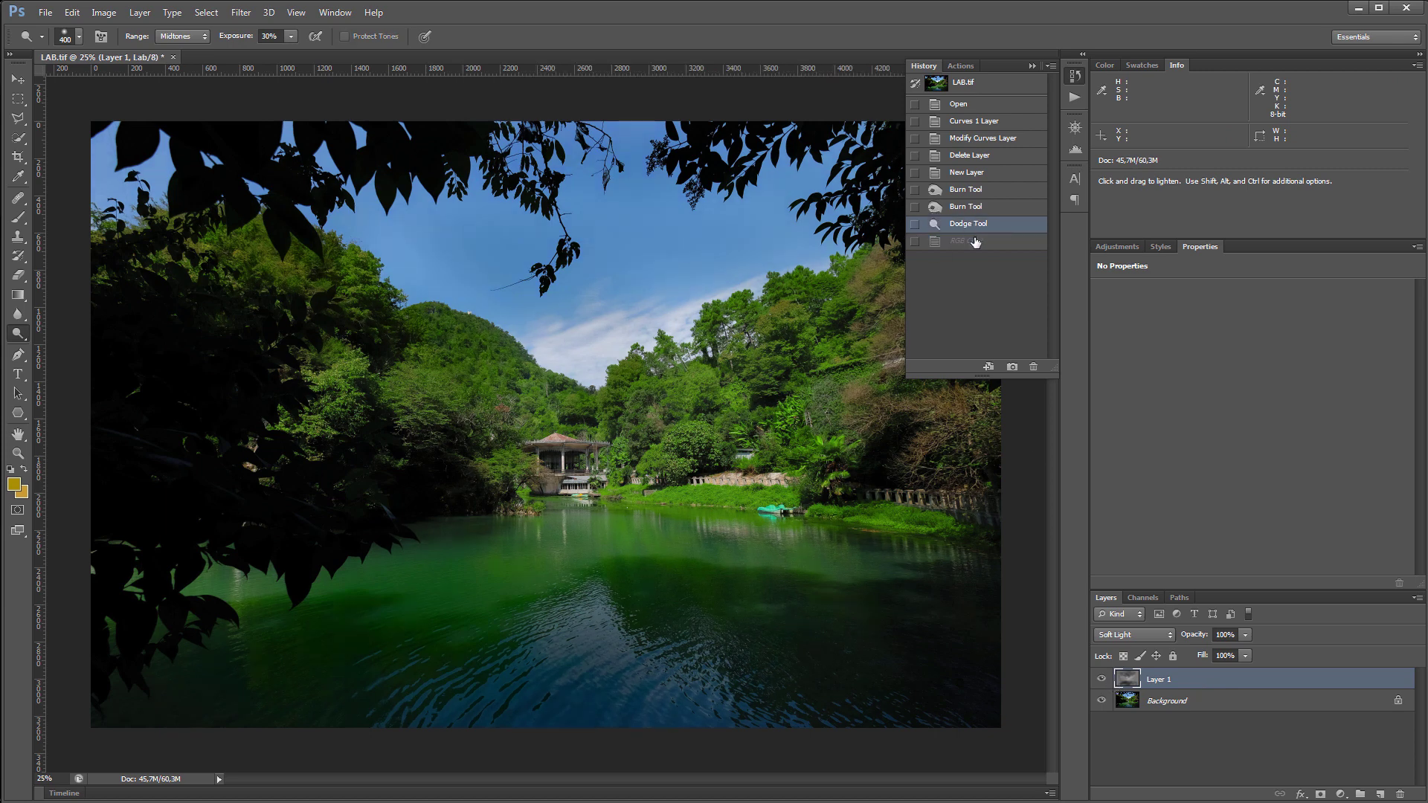
{"action": "left_click", "coordinate": [976, 241]}
{"action": "left_click", "coordinate": [975, 243]}
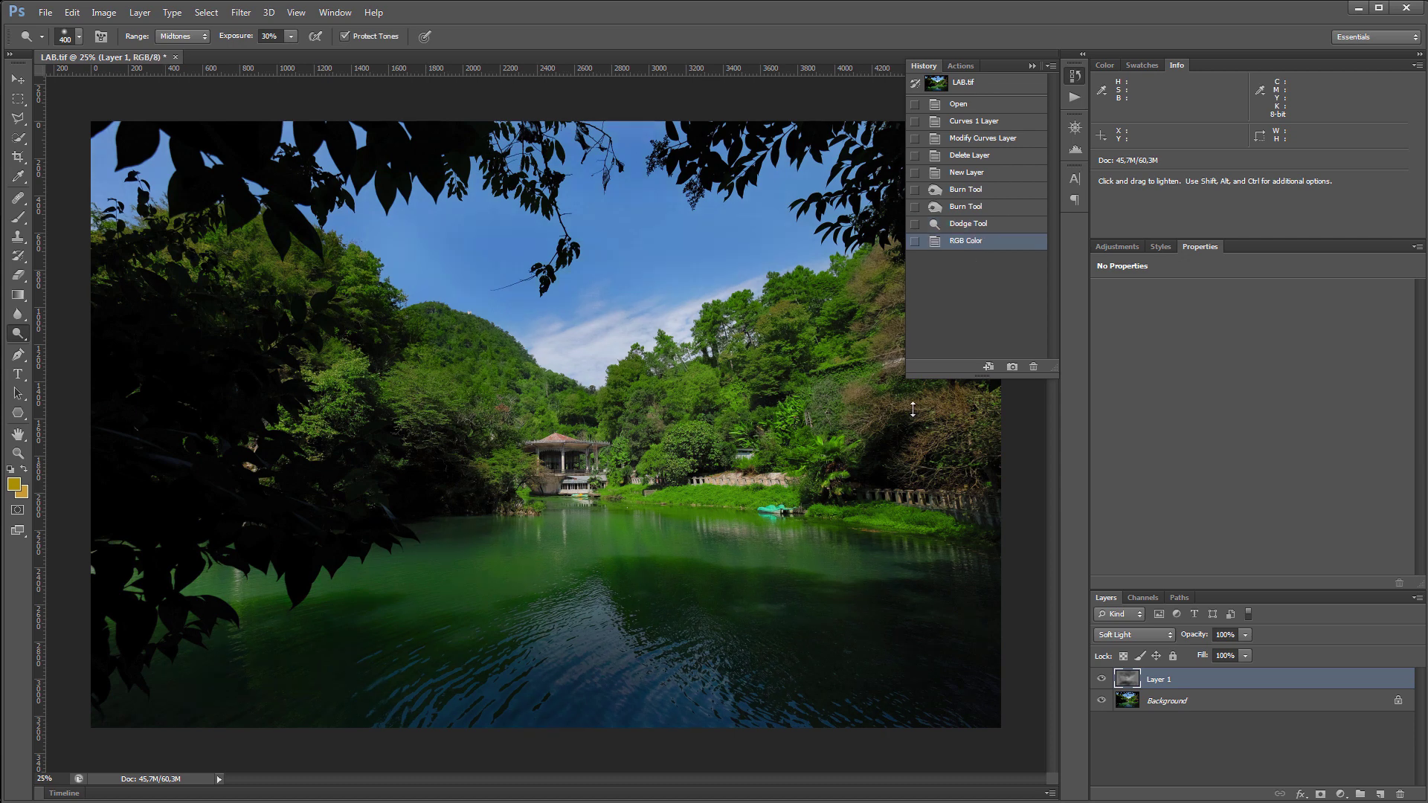
{"action": "left_click", "coordinate": [986, 225]}
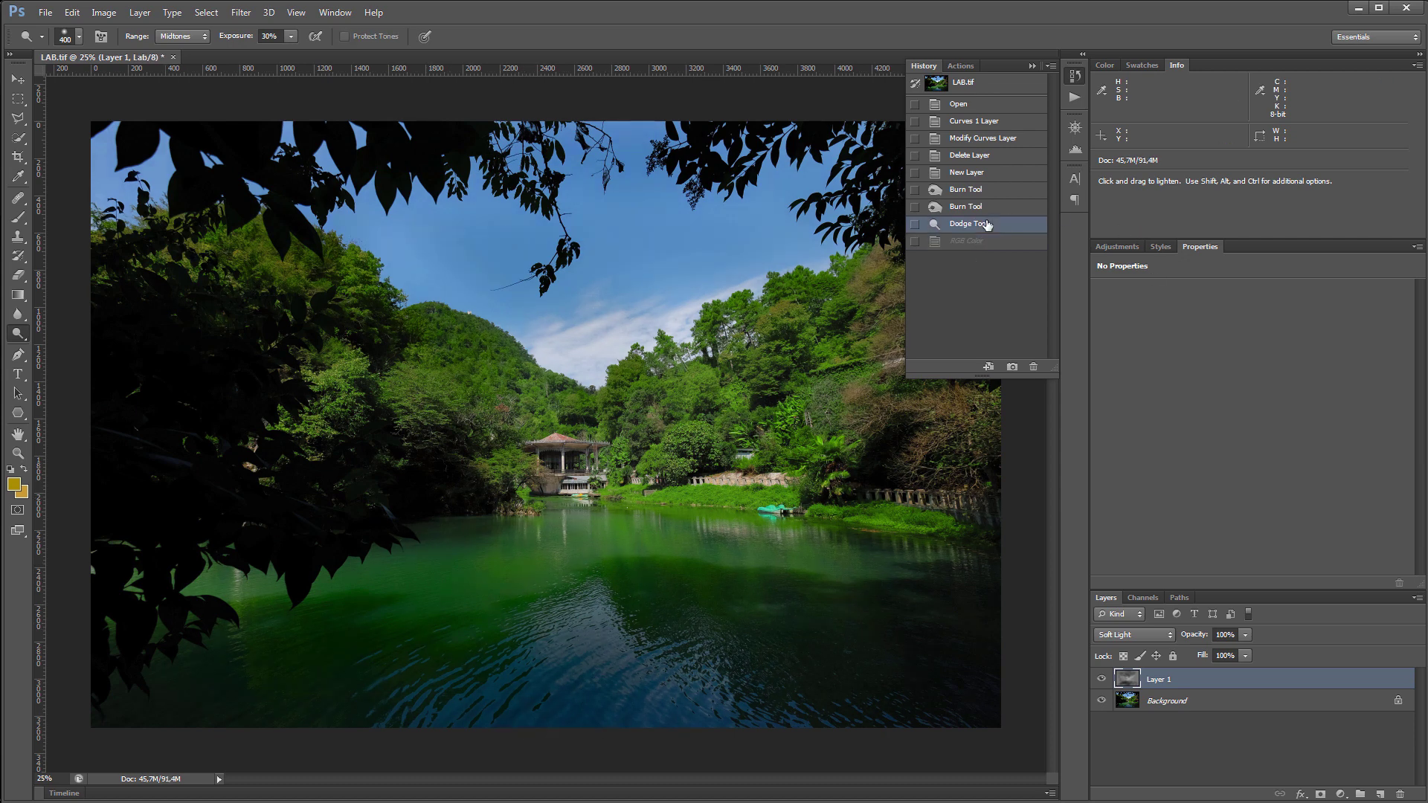
Step: Add a Curves adjustment layer above Layer 1 with a shadow point at Input 36, Output 39
{"action": "left_click", "coordinate": [1033, 65]}
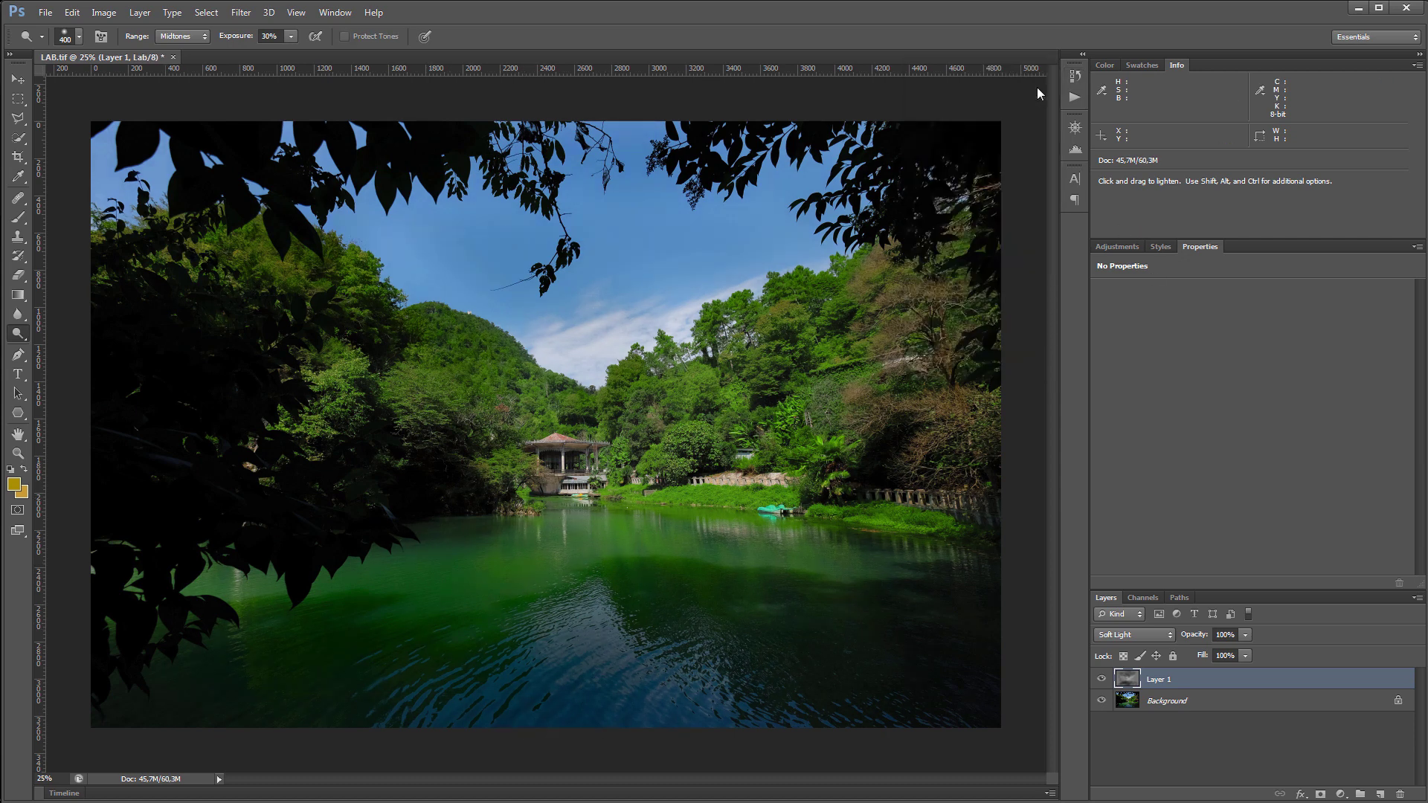
{"action": "left_click", "coordinate": [1340, 794]}
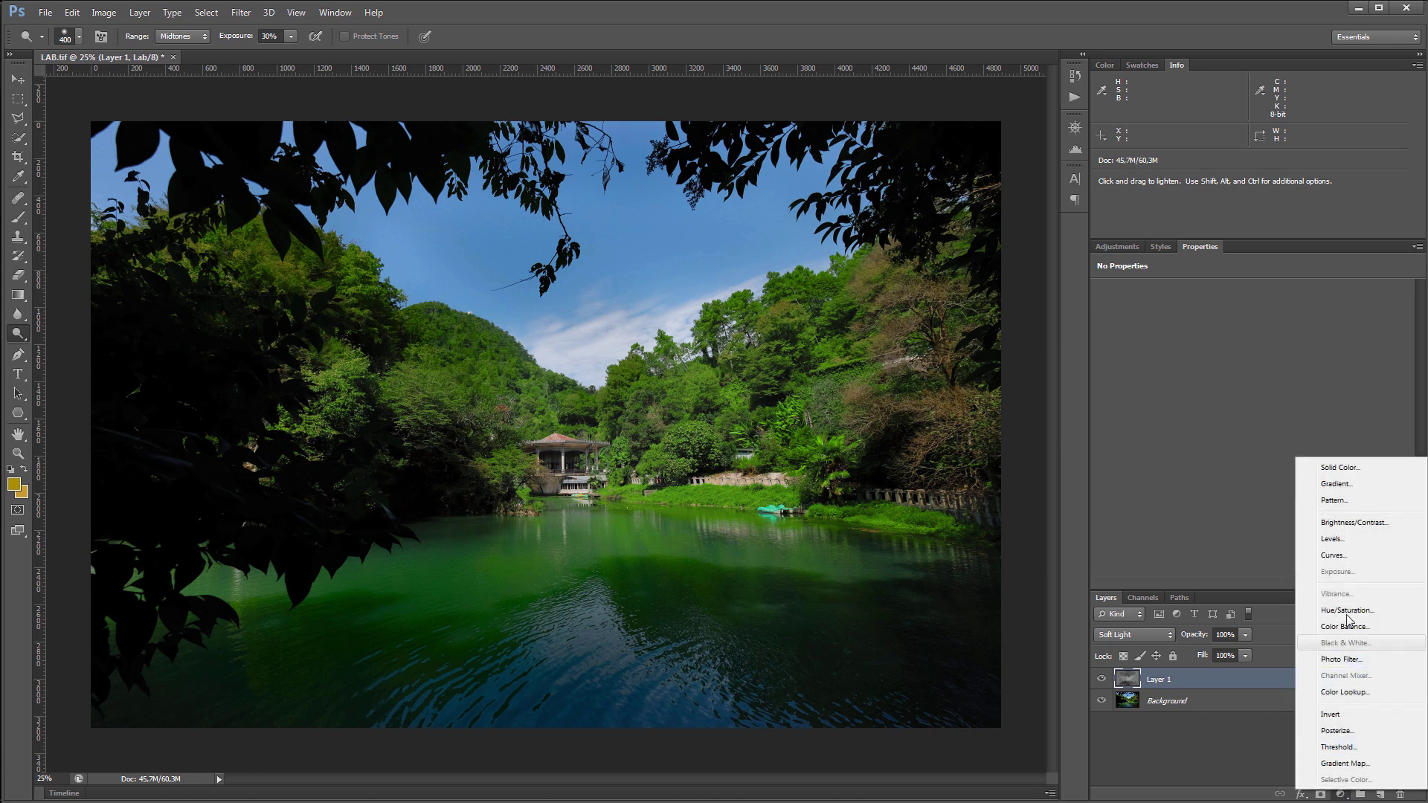
{"action": "left_click", "coordinate": [1338, 554]}
{"action": "left_click_drag", "start_coordinate": [1239, 446], "coordinate": [1241, 445]}
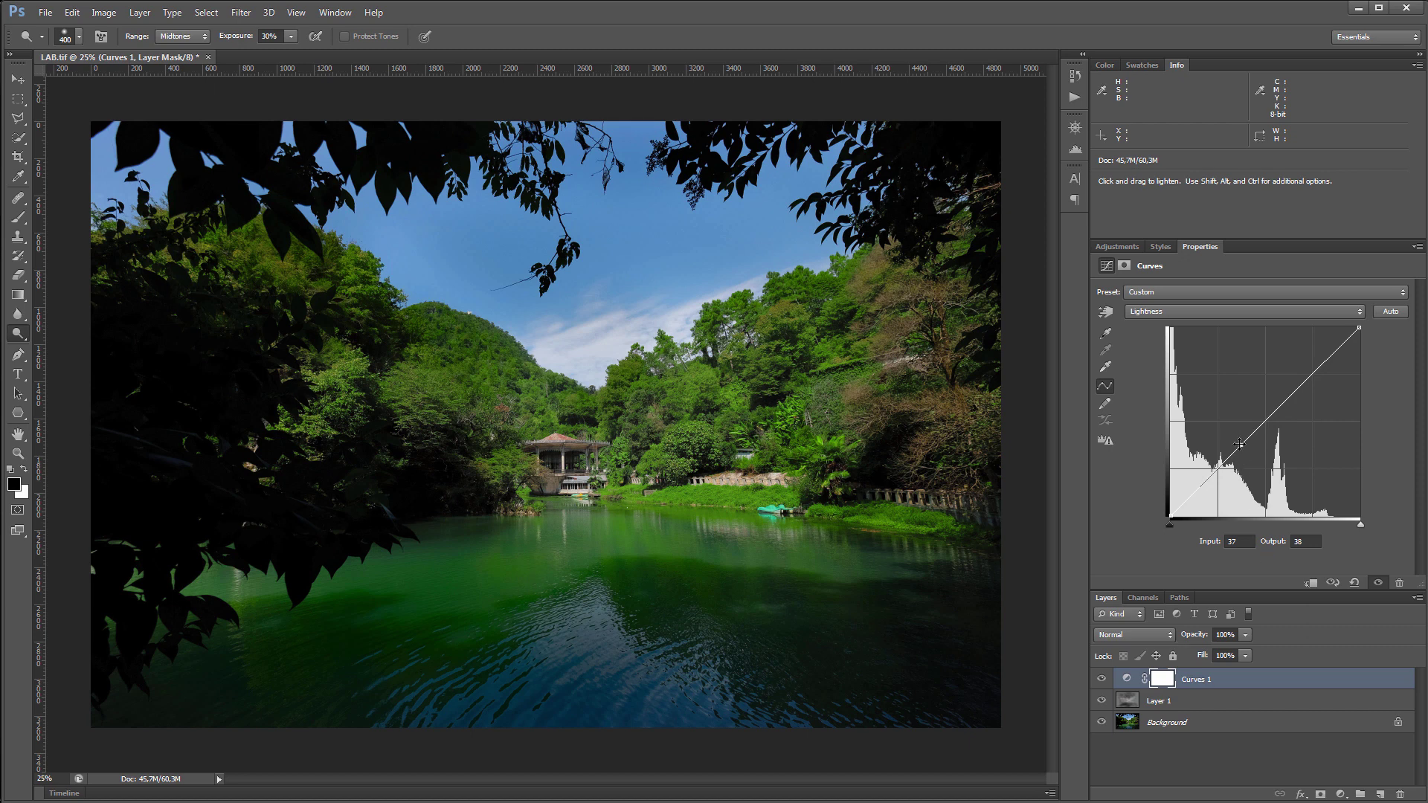
{"action": "left_click_drag", "start_coordinate": [1238, 444], "coordinate": [1238, 443]}
Step: Select all three layers and merge them into a single Background layer
{"action": "left_click", "coordinate": [1188, 752]}
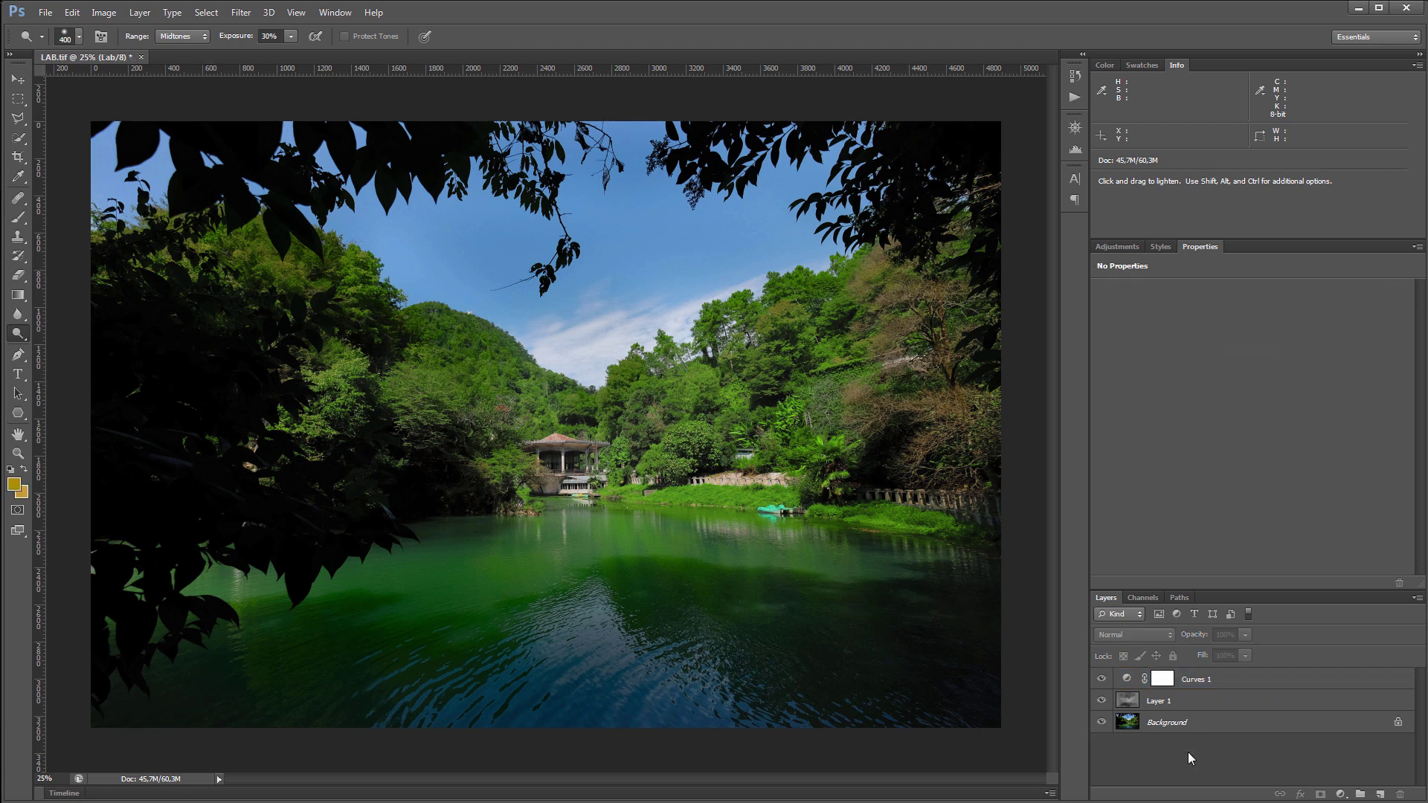
{"action": "left_click", "coordinate": [1250, 688]}
{"action": "left_click", "coordinate": [1252, 722], "text": "shift"}
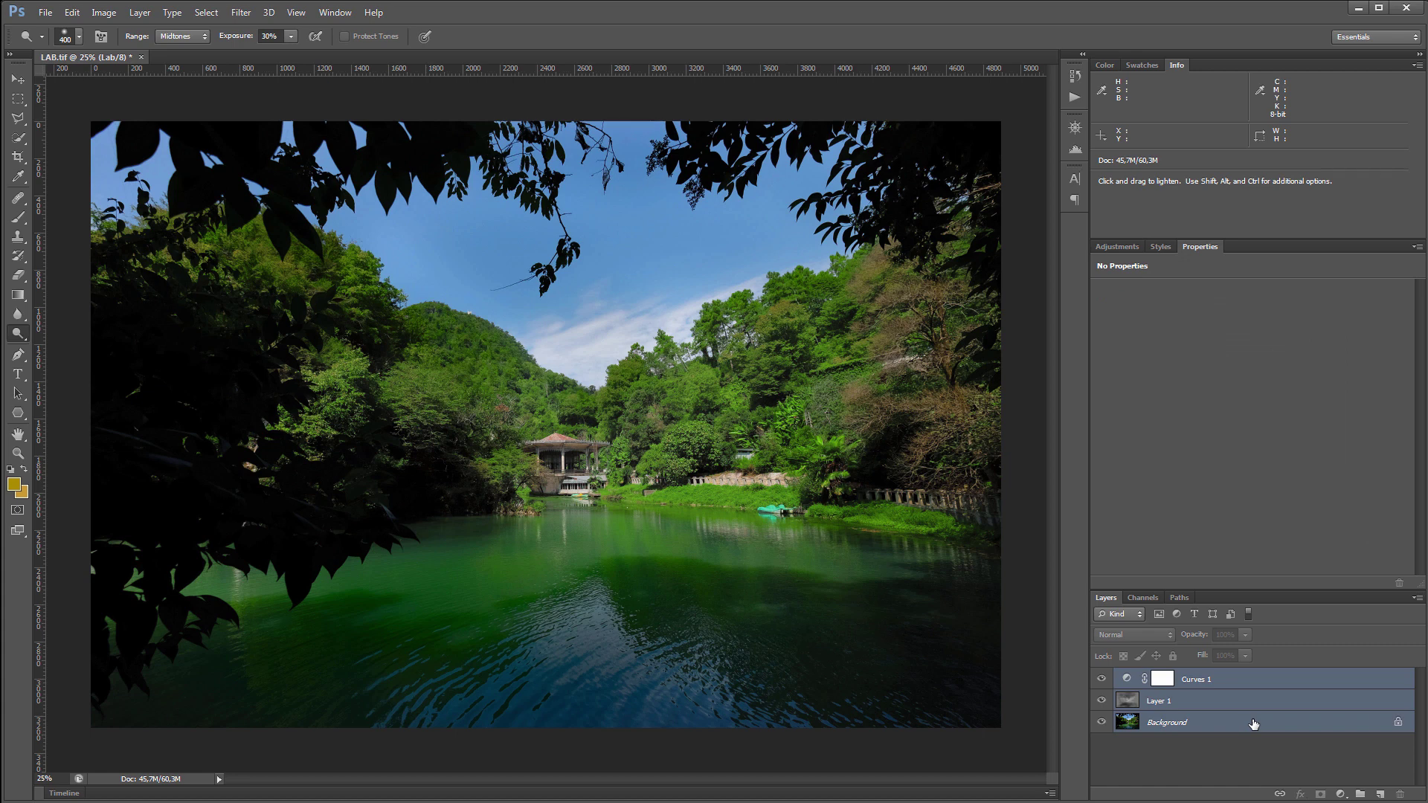
{"action": "key", "text": "ctrl+e"}
Step: Convert the merged lake photo to RGB Color
{"action": "left_click", "coordinate": [103, 12]}
{"action": "mouse_move", "coordinate": [109, 29]}
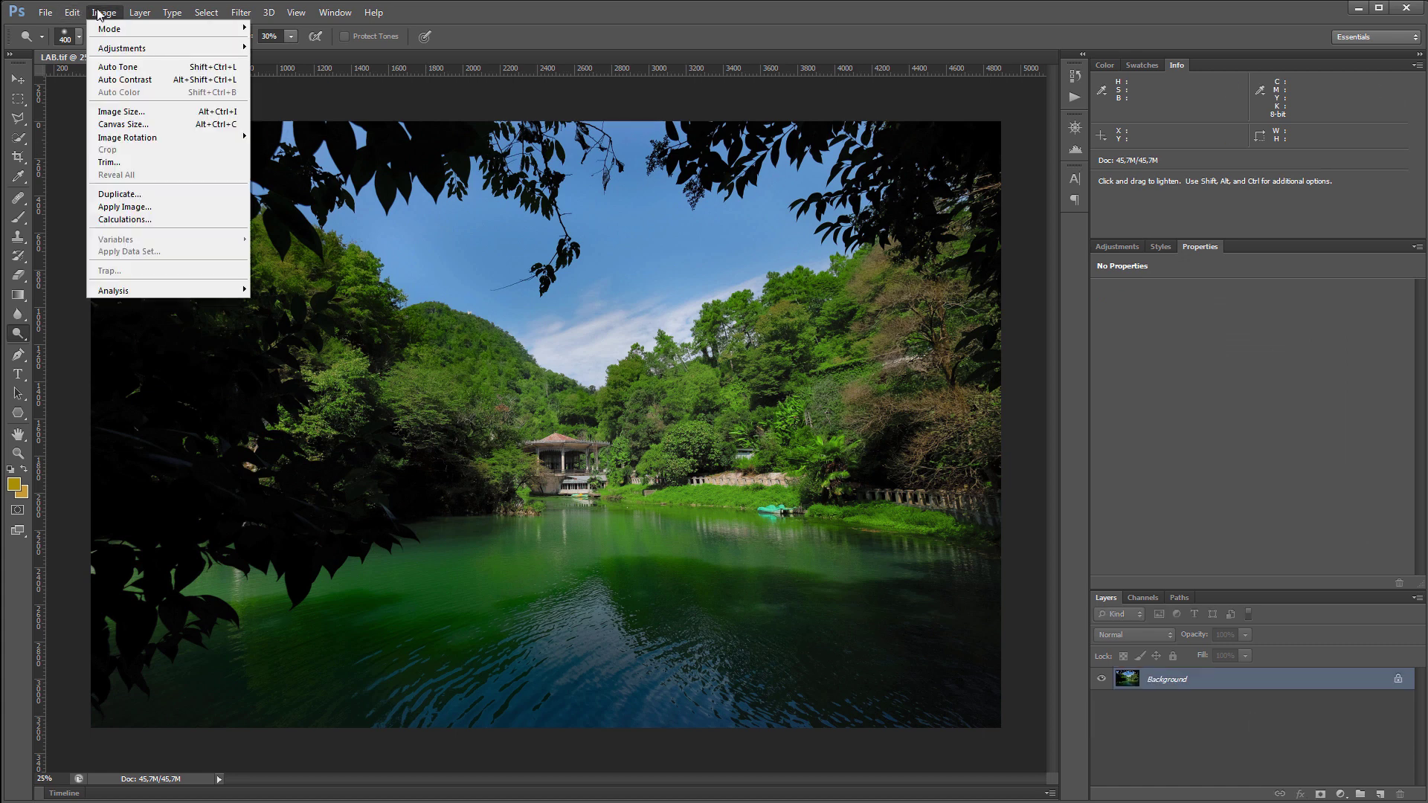
{"action": "left_click", "coordinate": [296, 78]}
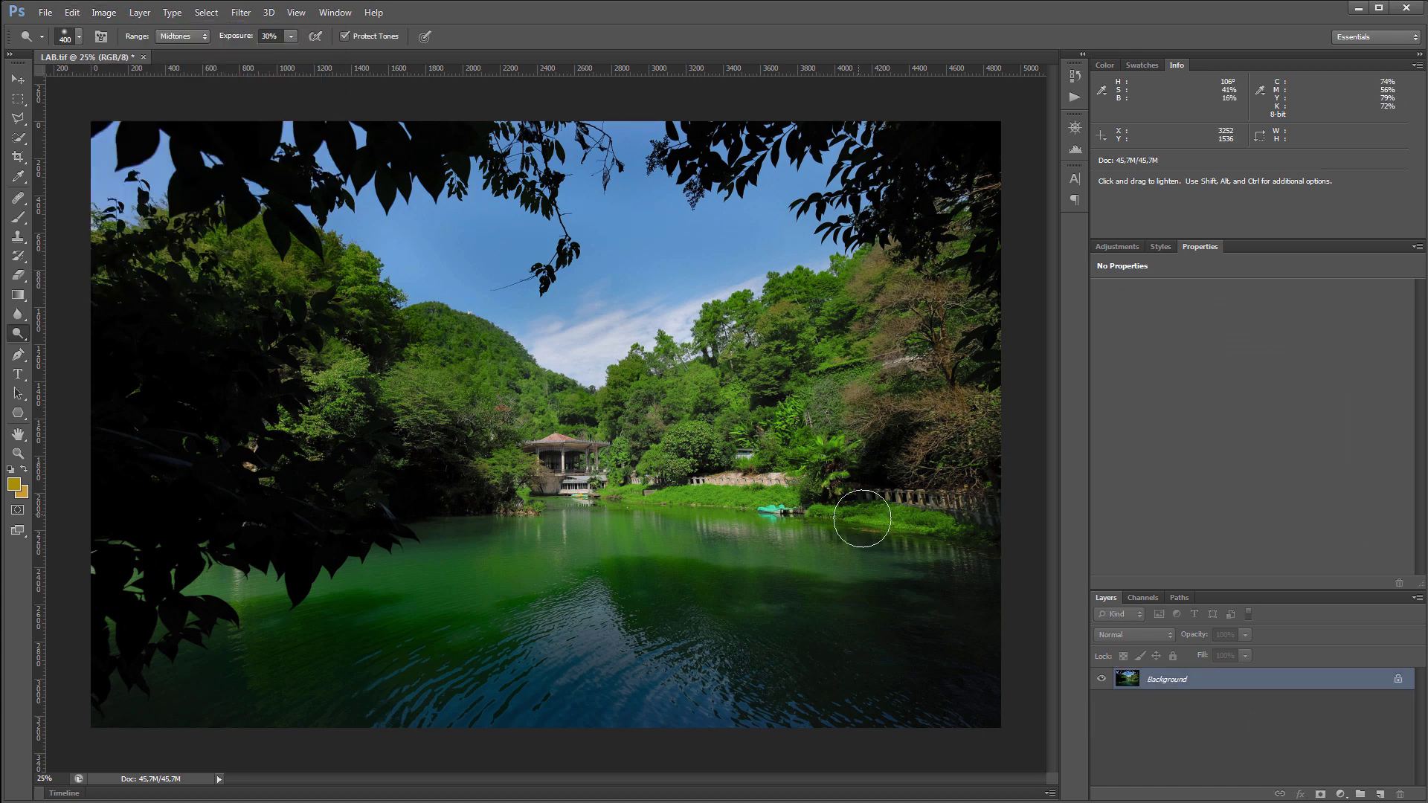
{"action": "key", "text": "alt+Tab"}
Step: Load the Photoshop image and apply the Grading Edition preset Toning - Style 1.3dl from the Look Manager
{"action": "left_click", "coordinate": [120, 784]}
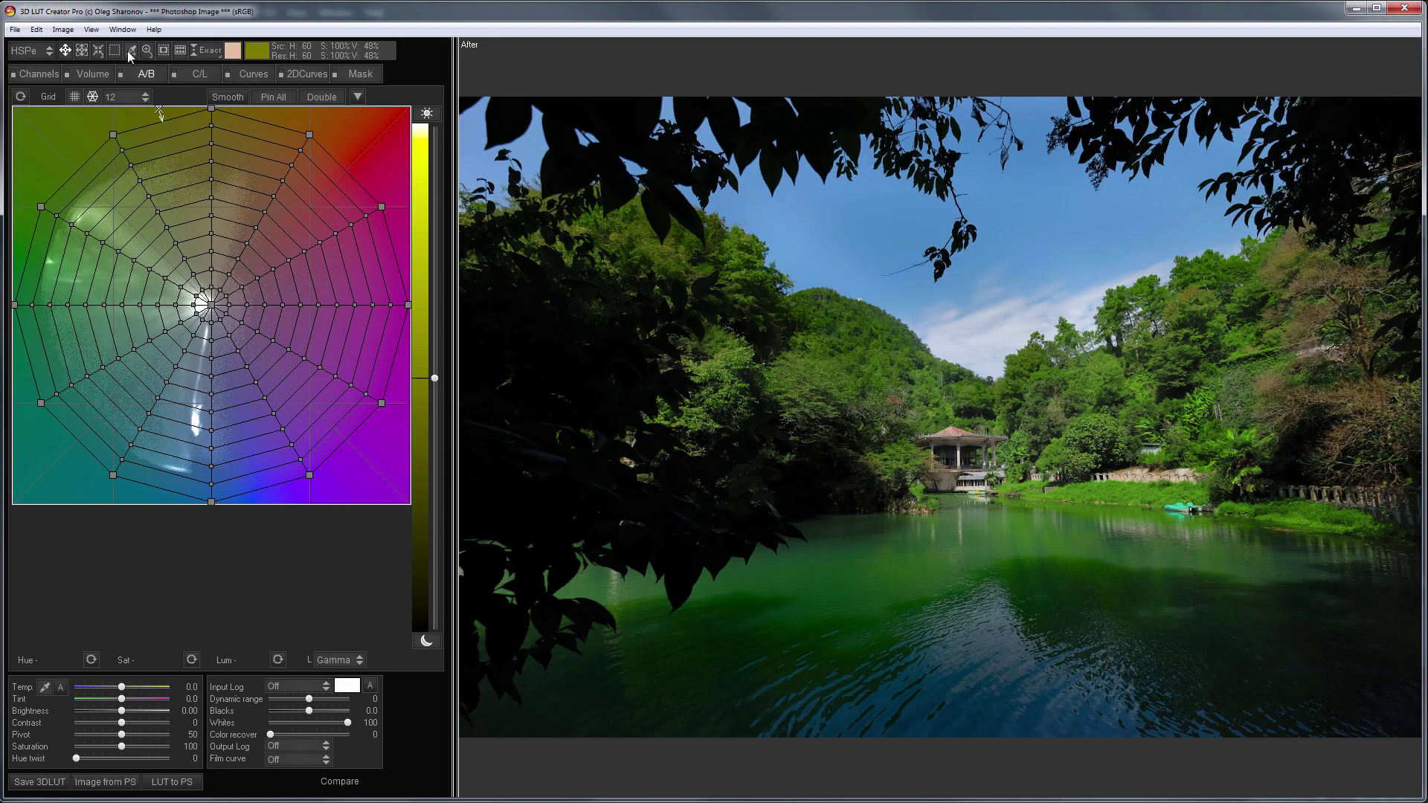
{"action": "left_click", "coordinate": [122, 29]}
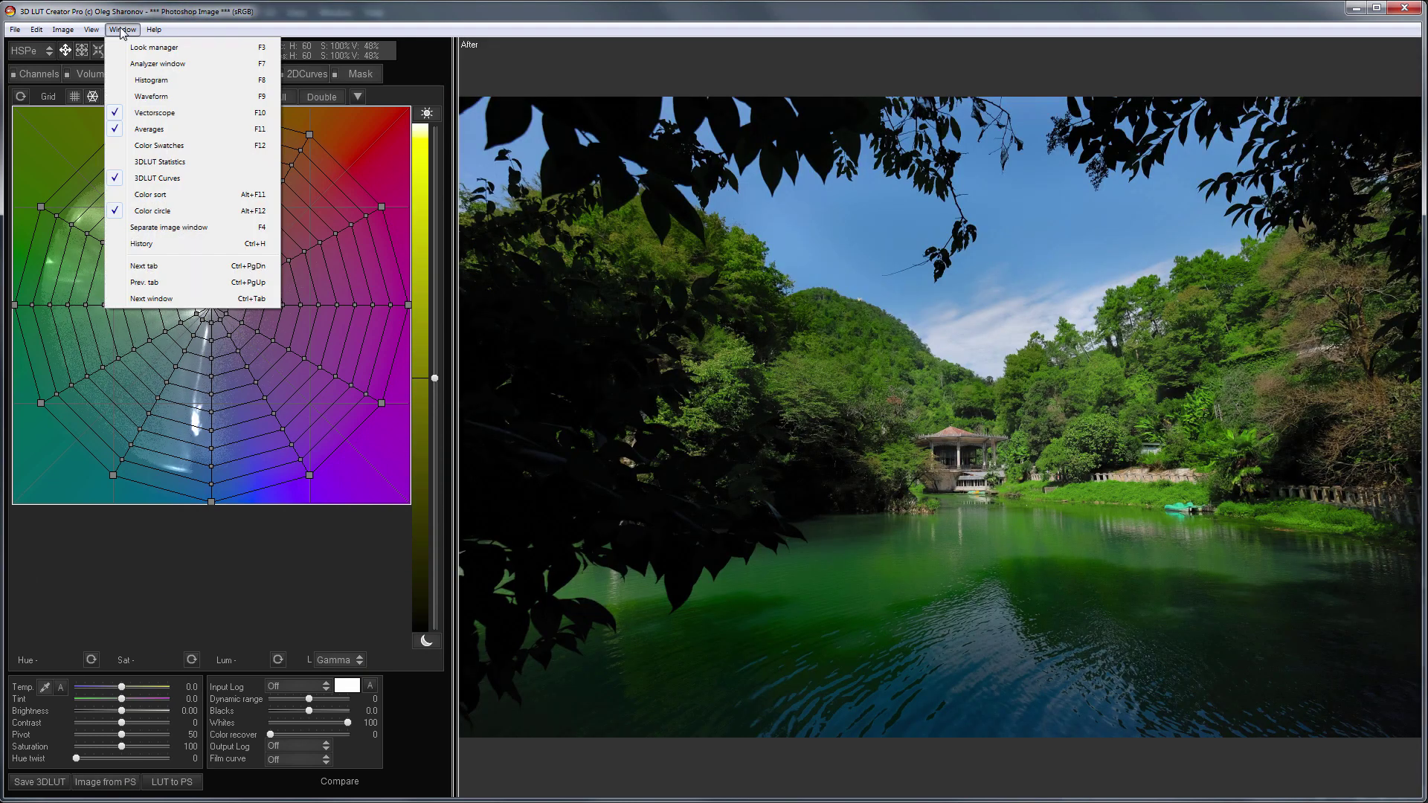
{"action": "left_click", "coordinate": [141, 47]}
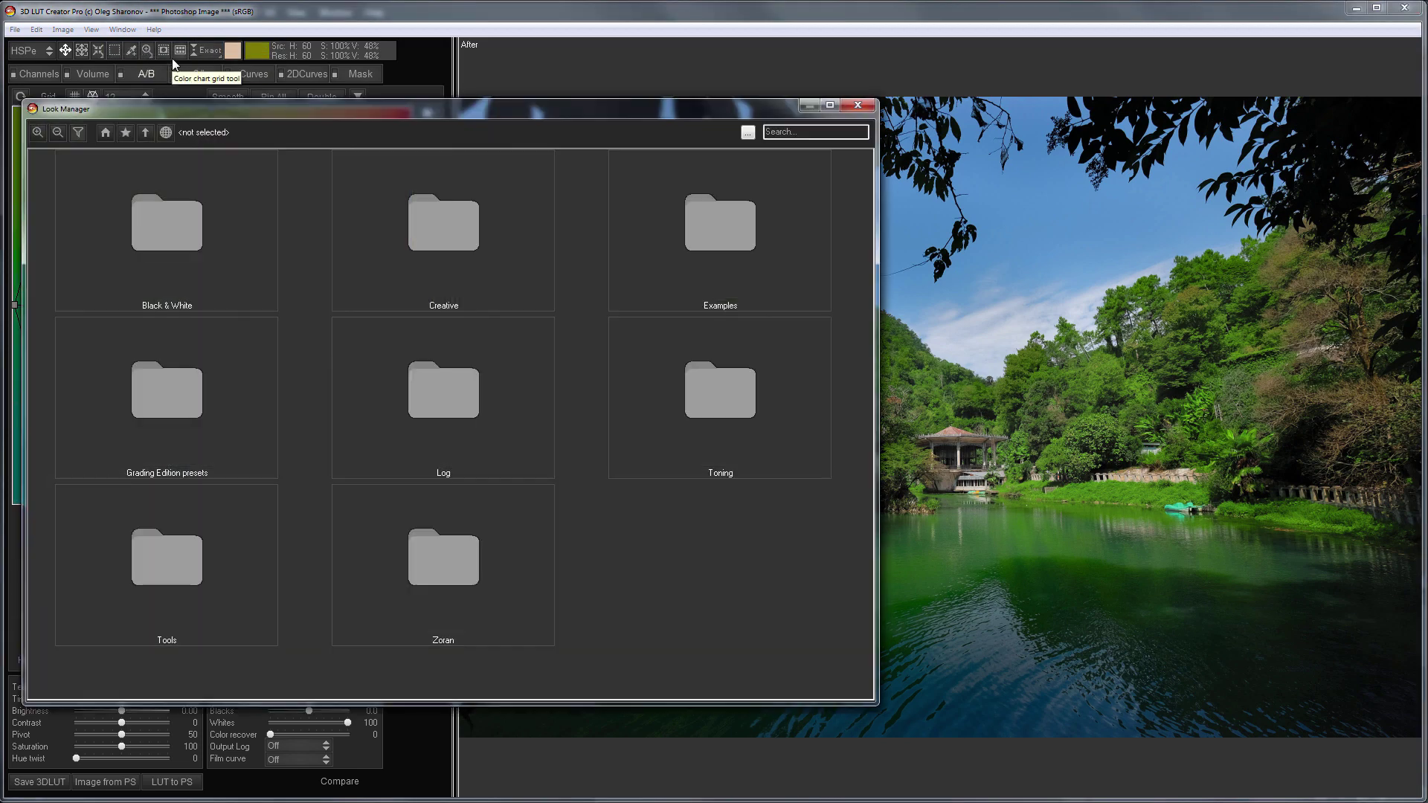
{"action": "double_click", "coordinate": [181, 380]}
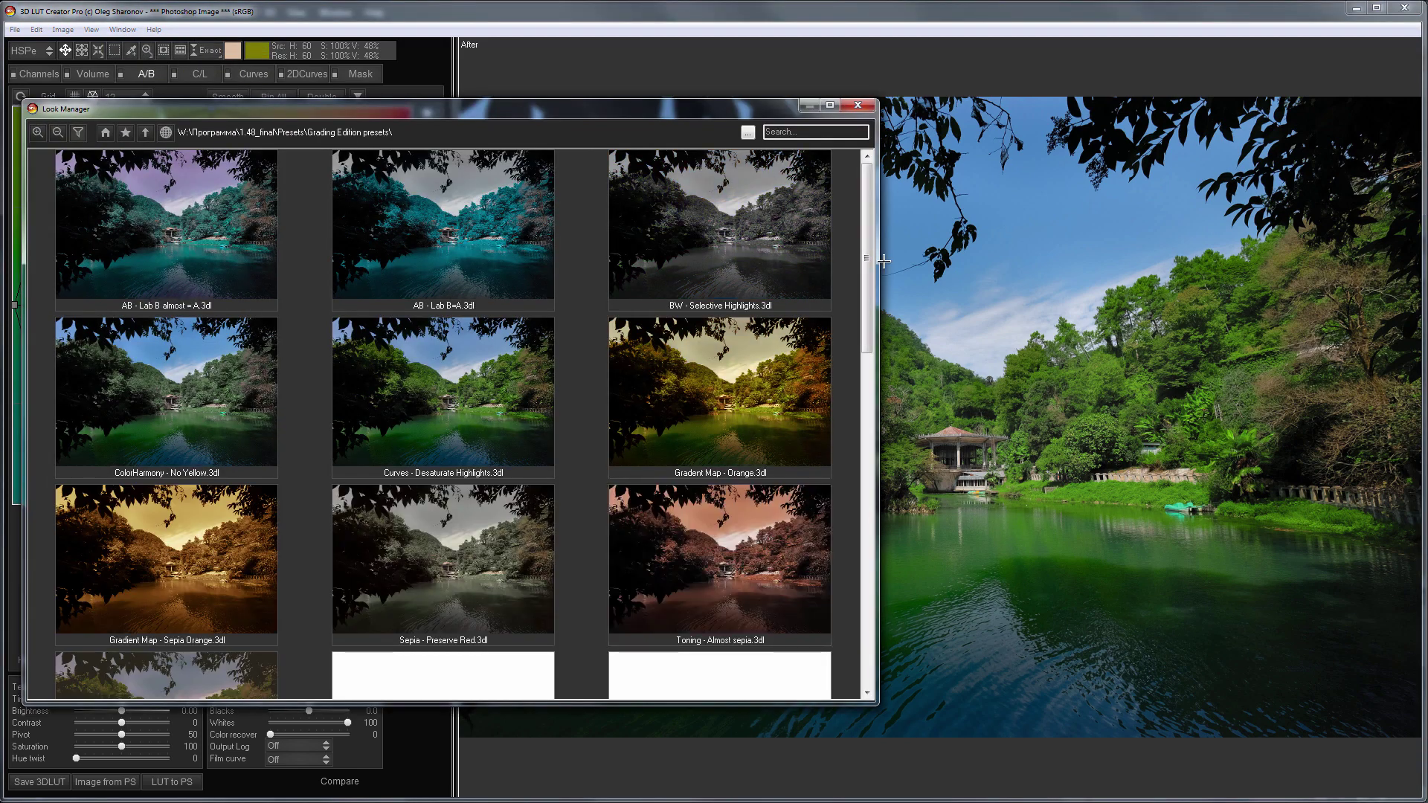
{"action": "scroll", "coordinate": [878, 345], "scroll_direction": "down", "scroll_amount": 2}
{"action": "scroll", "coordinate": [885, 388], "scroll_direction": "down", "scroll_amount": 2}
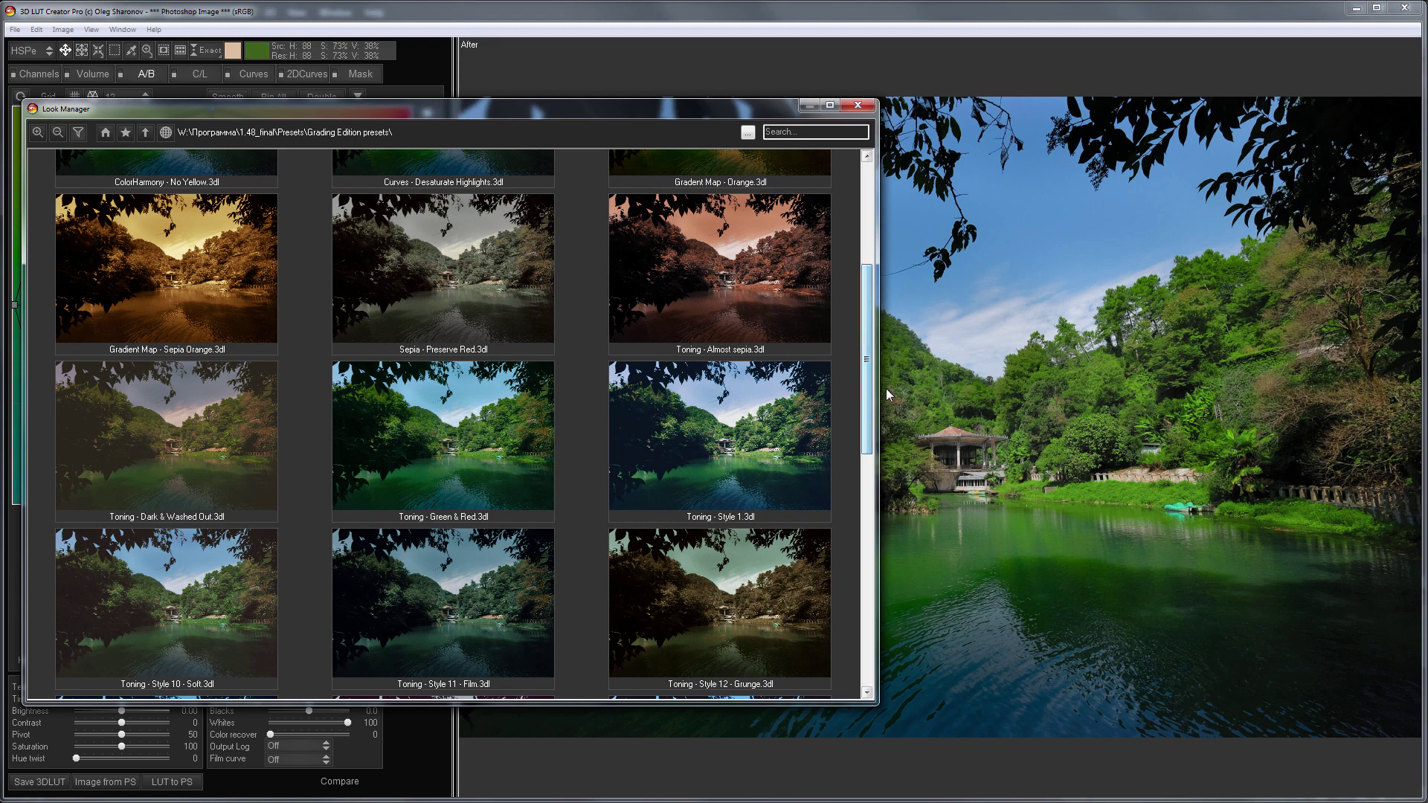
{"action": "left_click", "coordinate": [770, 414]}
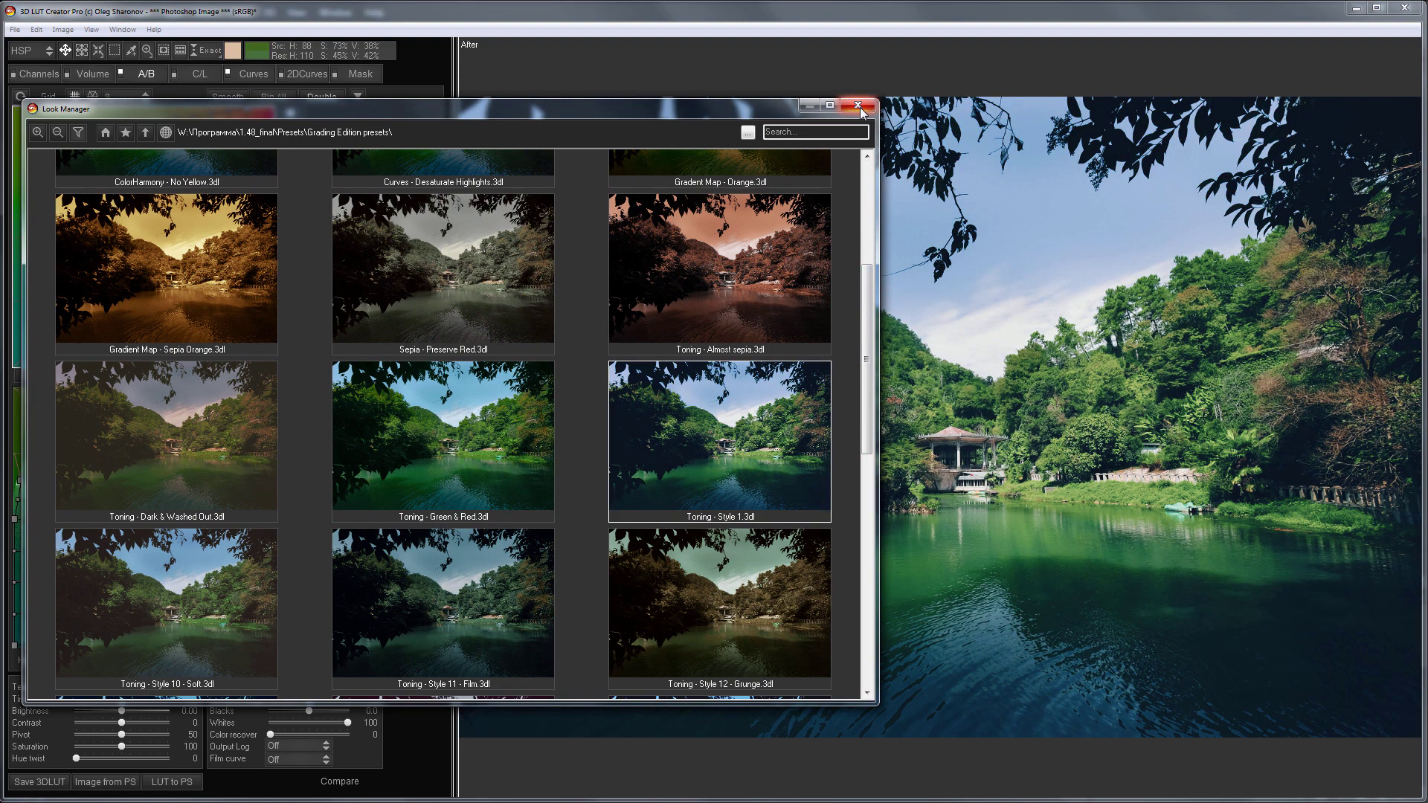
{"action": "left_click", "coordinate": [857, 106]}
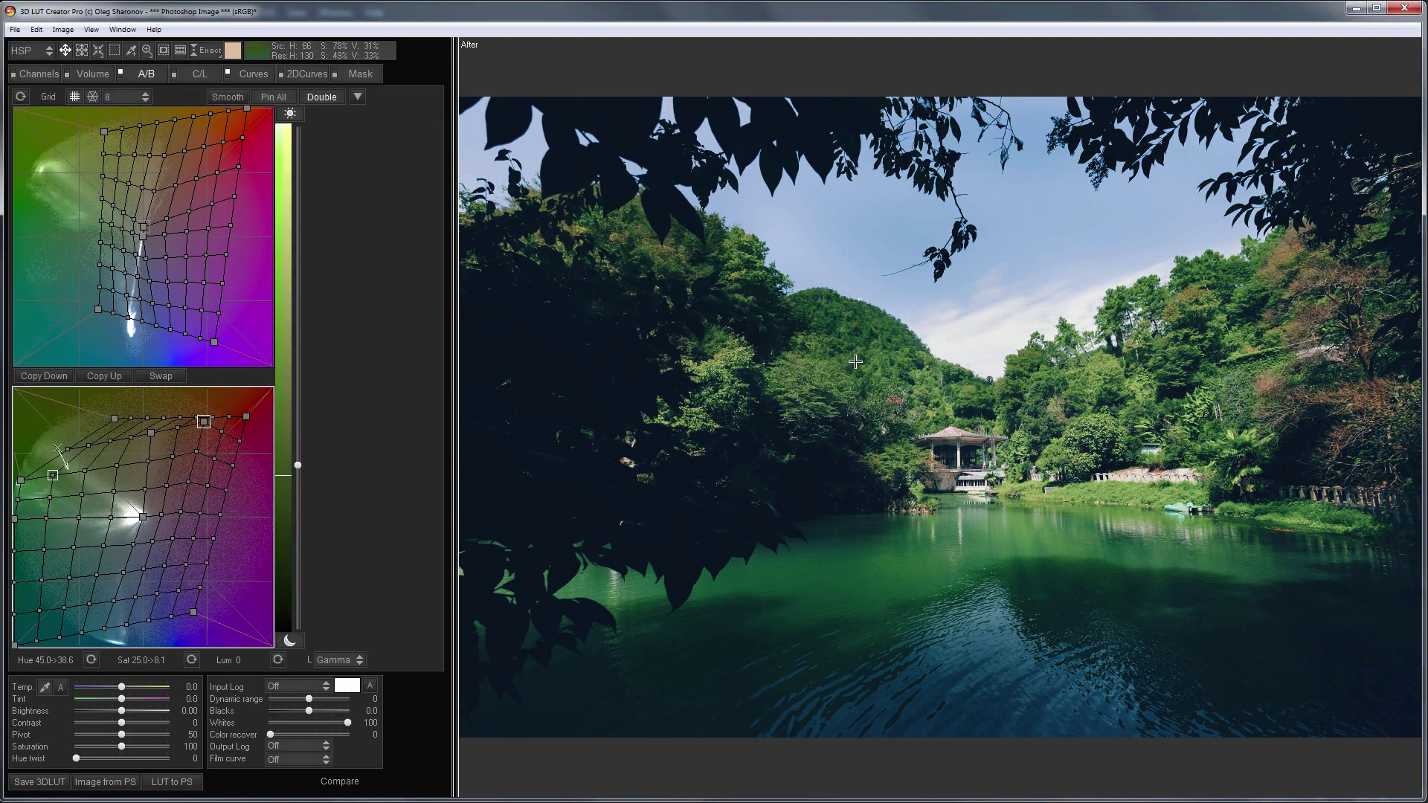
Step: Save the look as an Abstract ICC Profile (*.icc) file named 'LA'
{"action": "left_click", "coordinate": [49, 782]}
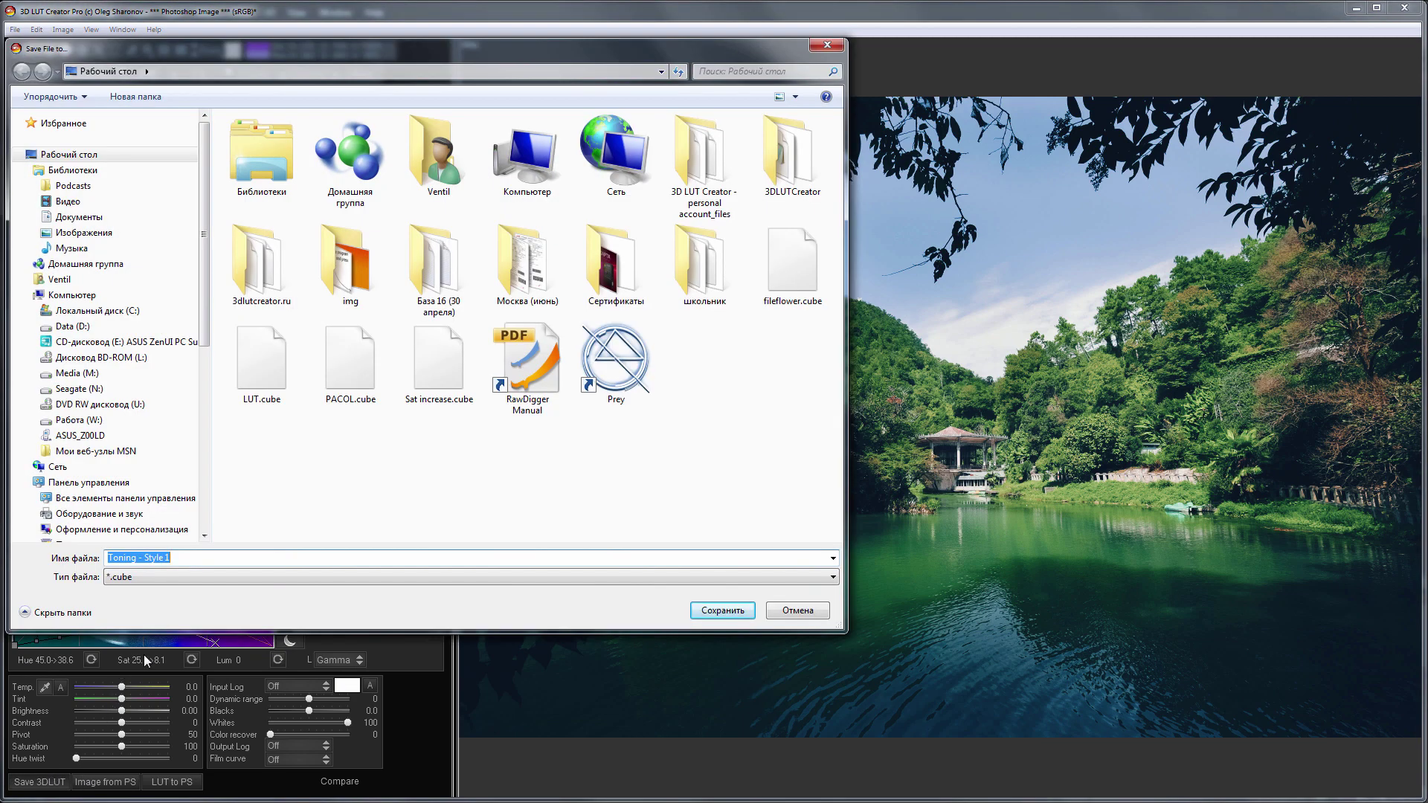
{"action": "left_click", "coordinate": [297, 574]}
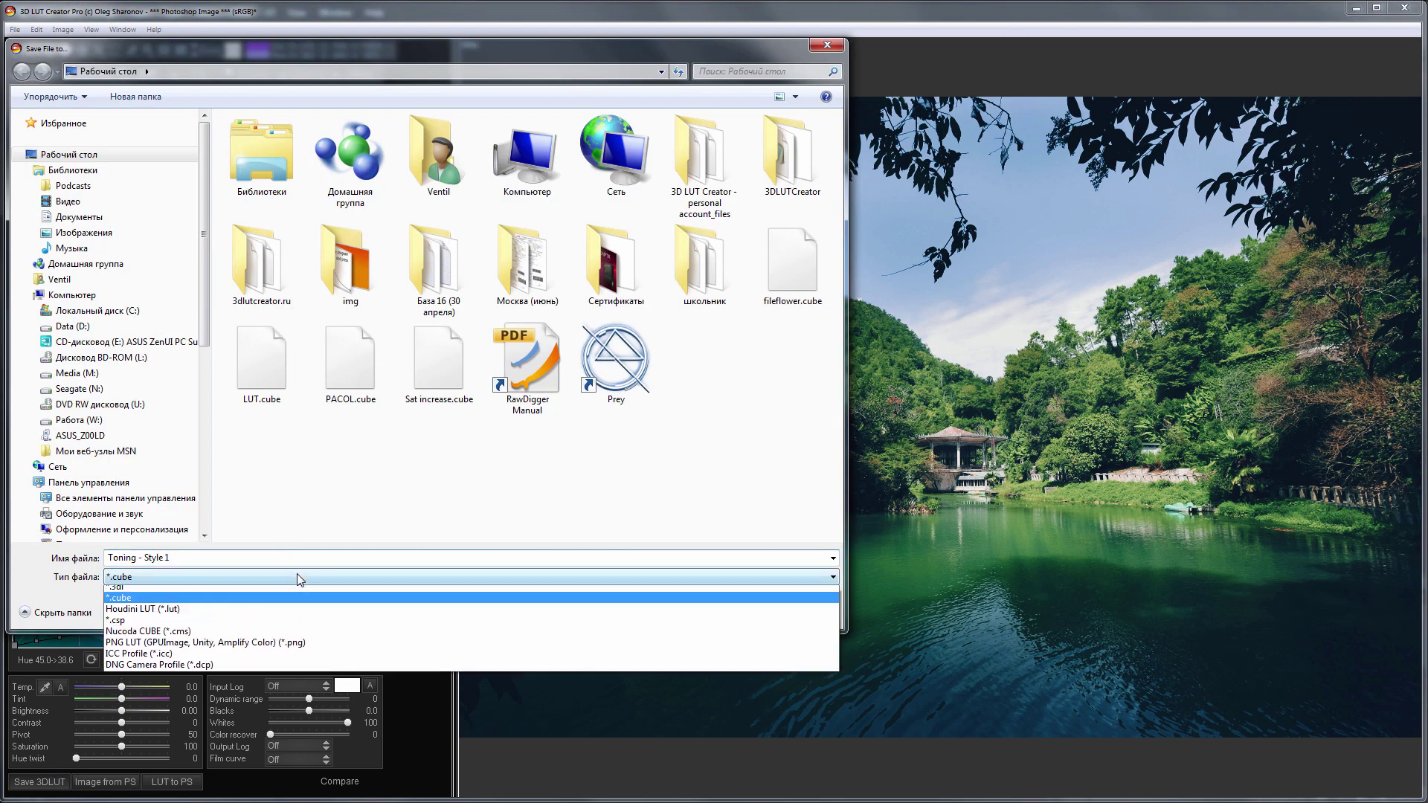
{"action": "left_click", "coordinate": [263, 654]}
{"action": "left_click", "coordinate": [183, 559]}
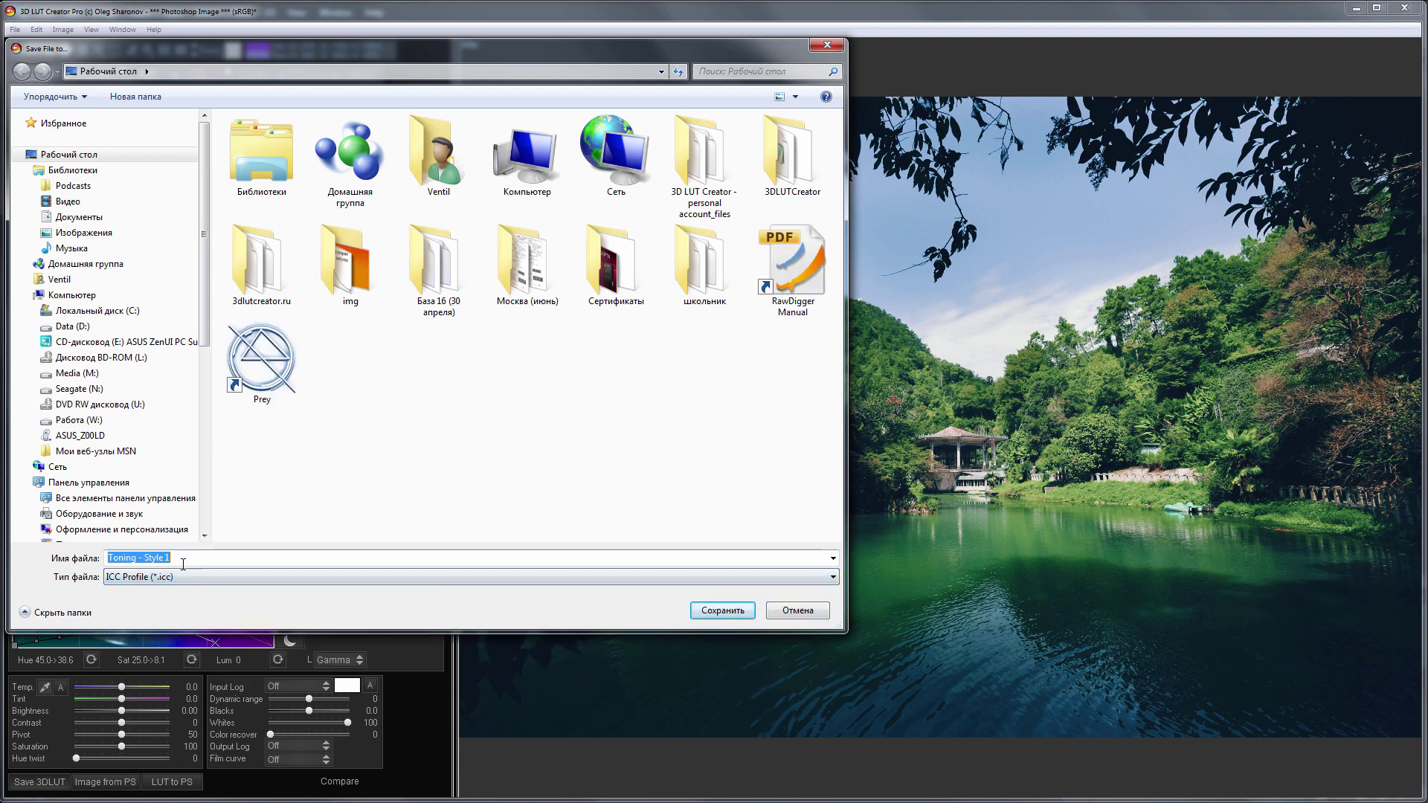
{"action": "type", "text": "LAB"}
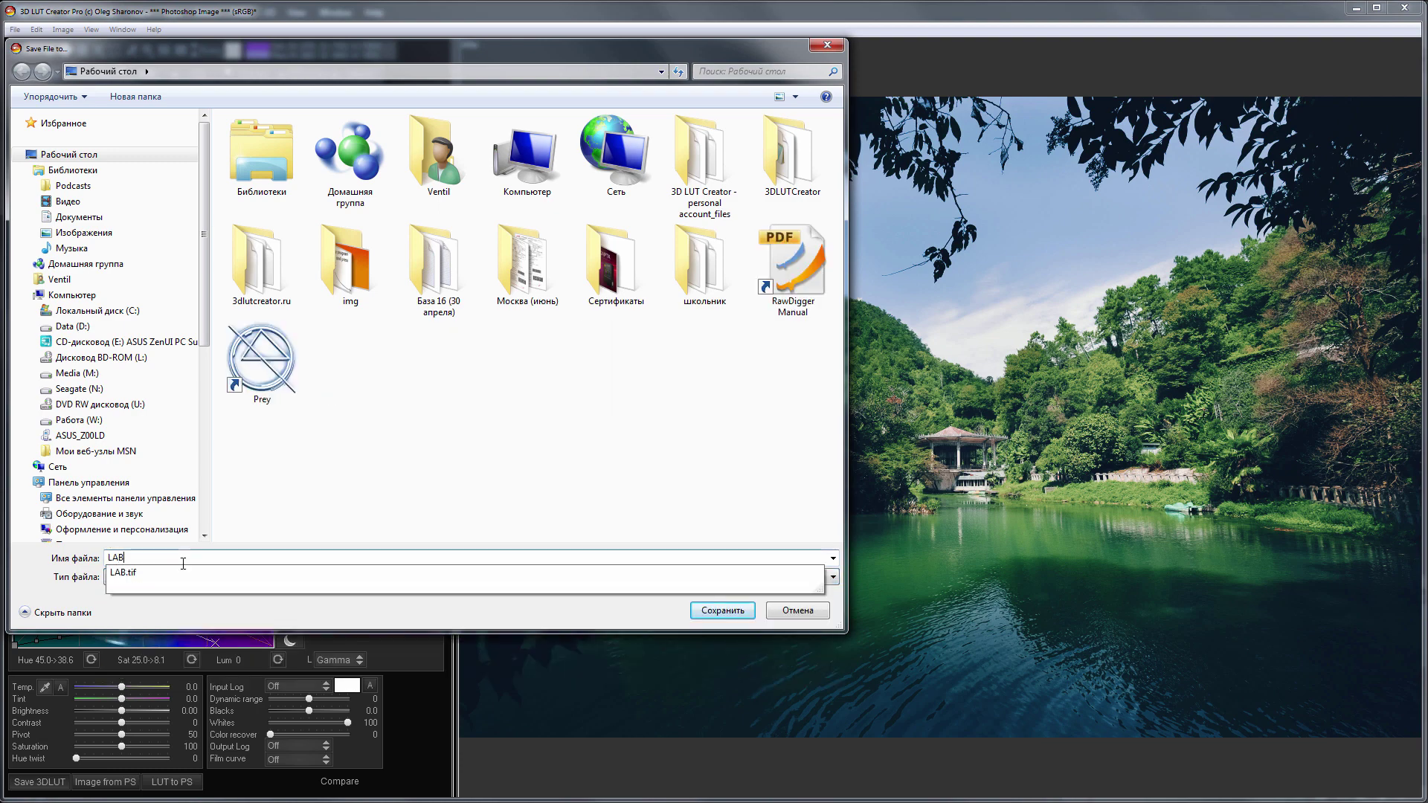
{"action": "left_click", "coordinate": [731, 611]}
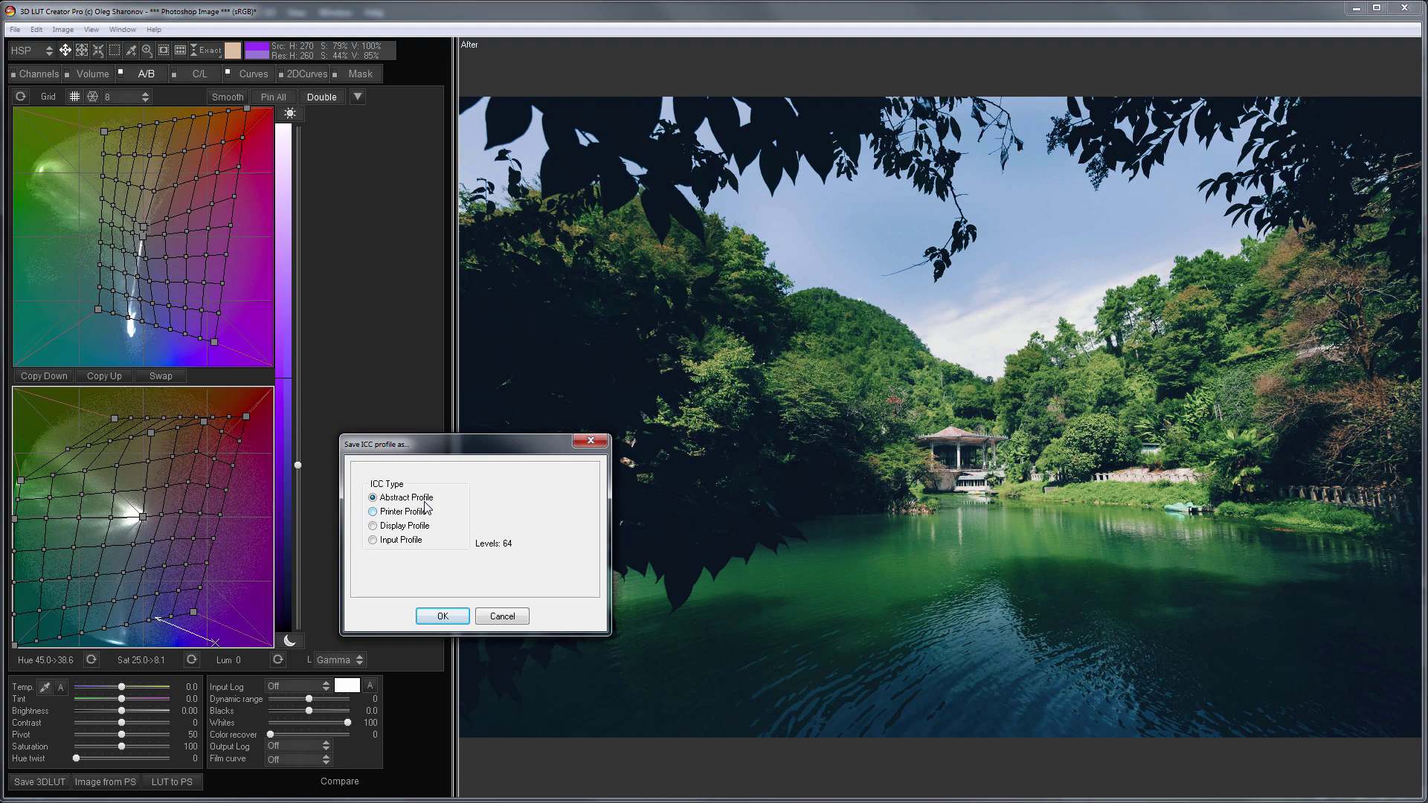
{"action": "left_click", "coordinate": [450, 617]}
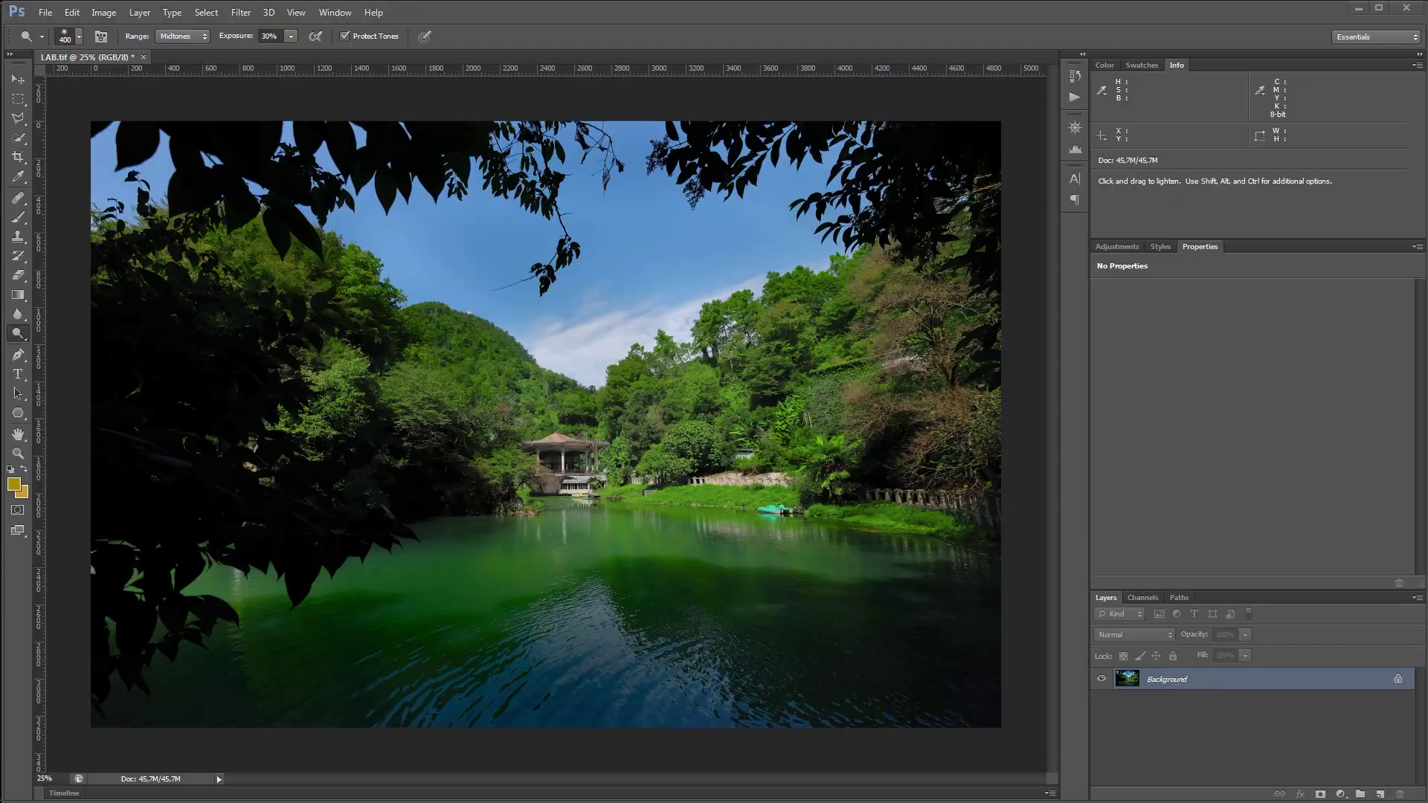
Step: Step back in History to the Lab state with Curves 1, Layer 1 and Background restored
{"action": "left_click", "coordinate": [1074, 78]}
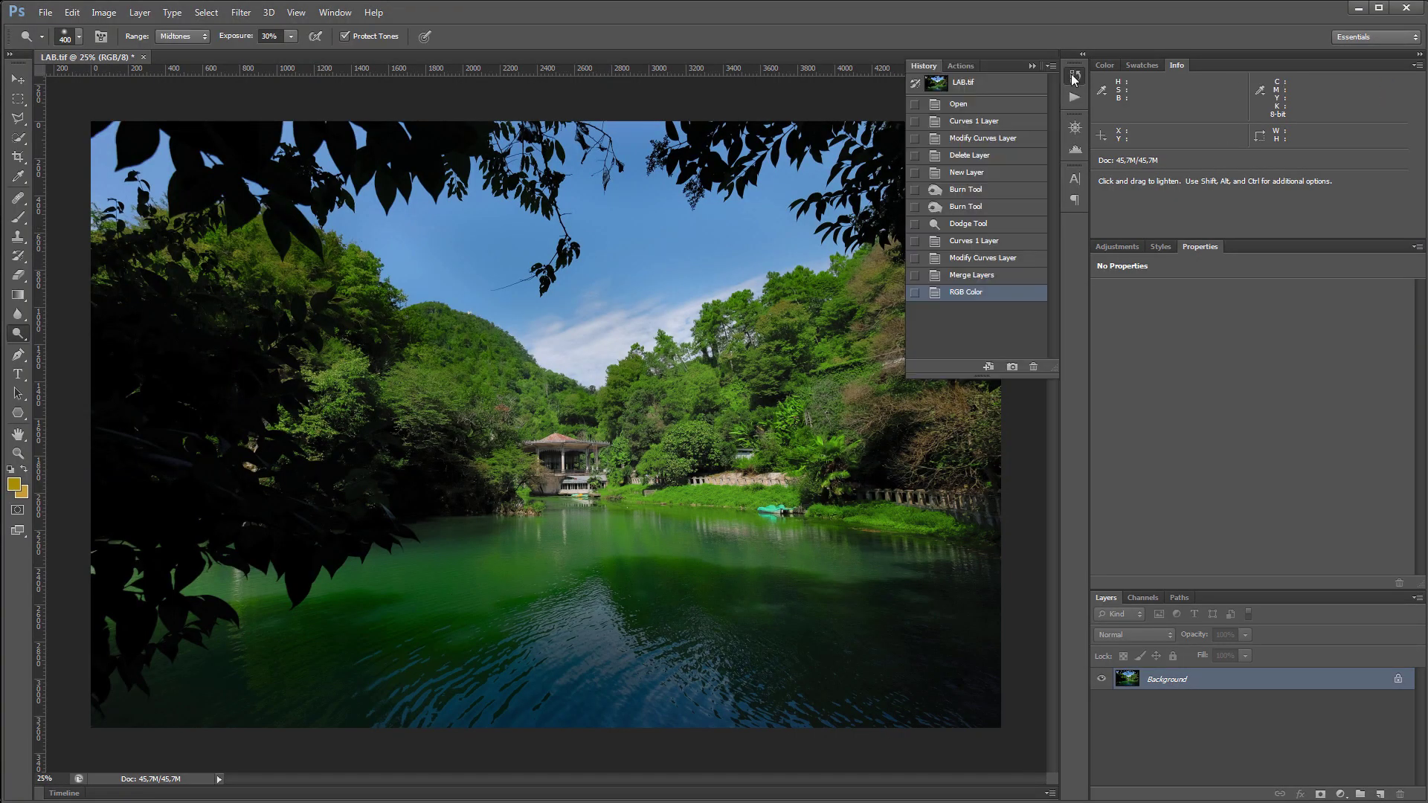
{"action": "left_click", "coordinate": [964, 276]}
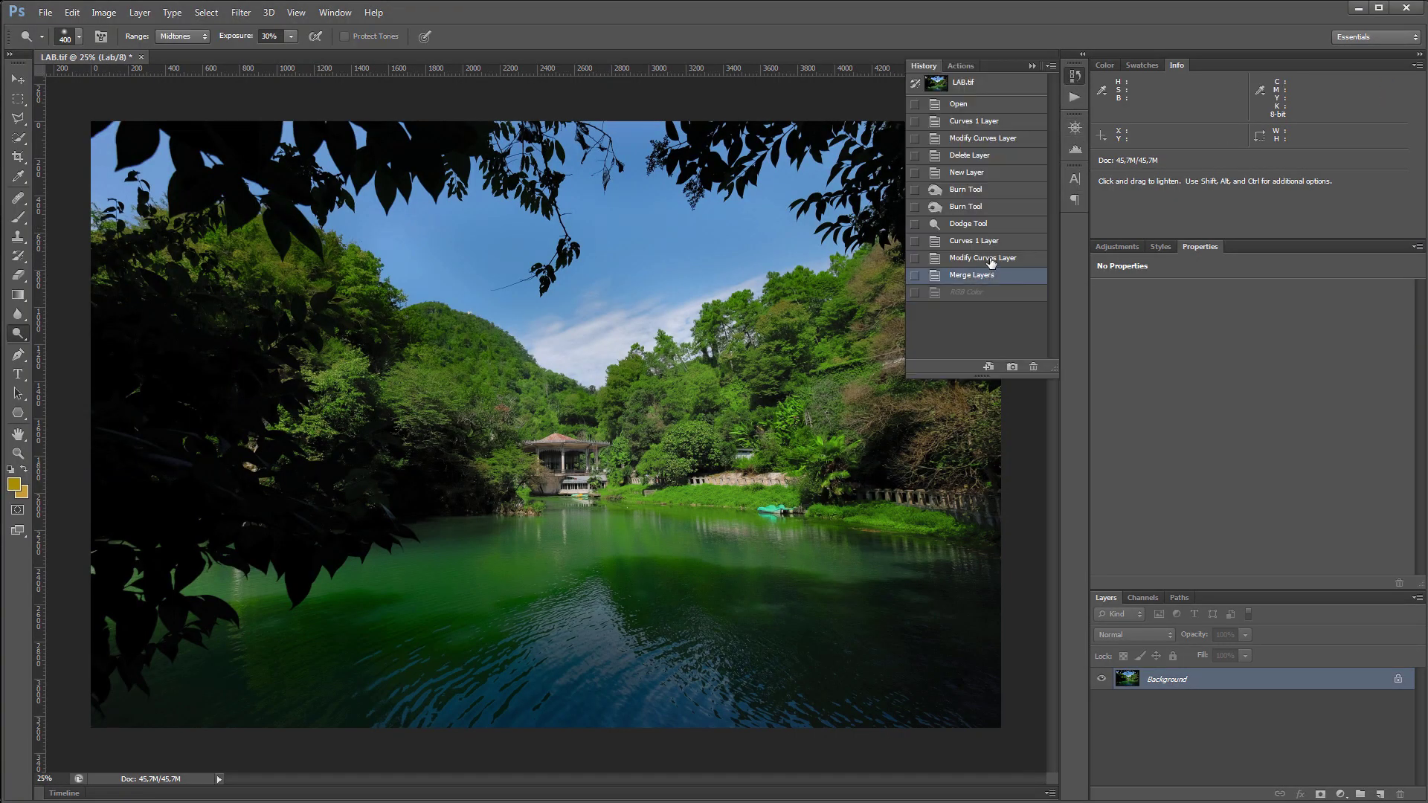
{"action": "left_click", "coordinate": [991, 260]}
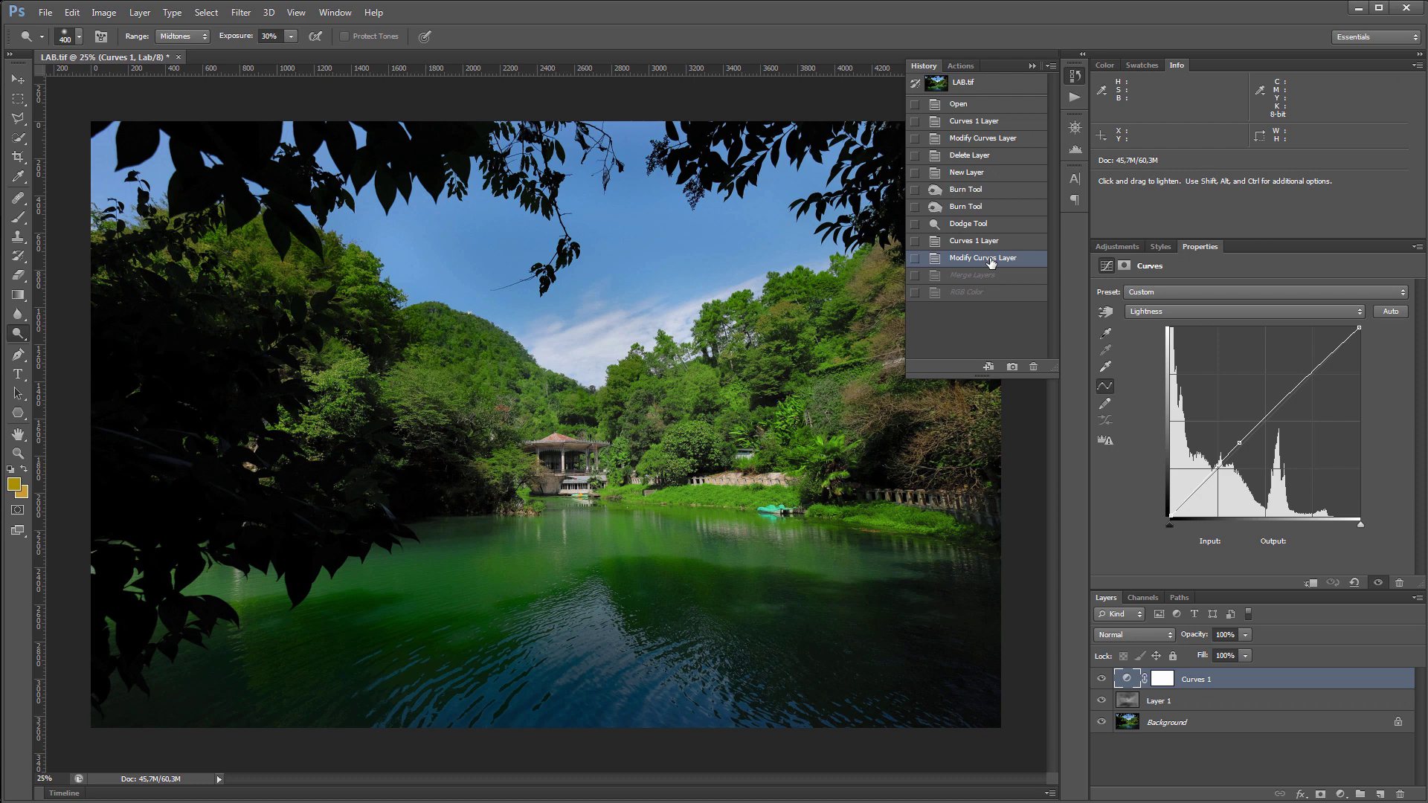
{"action": "left_click", "coordinate": [1032, 67]}
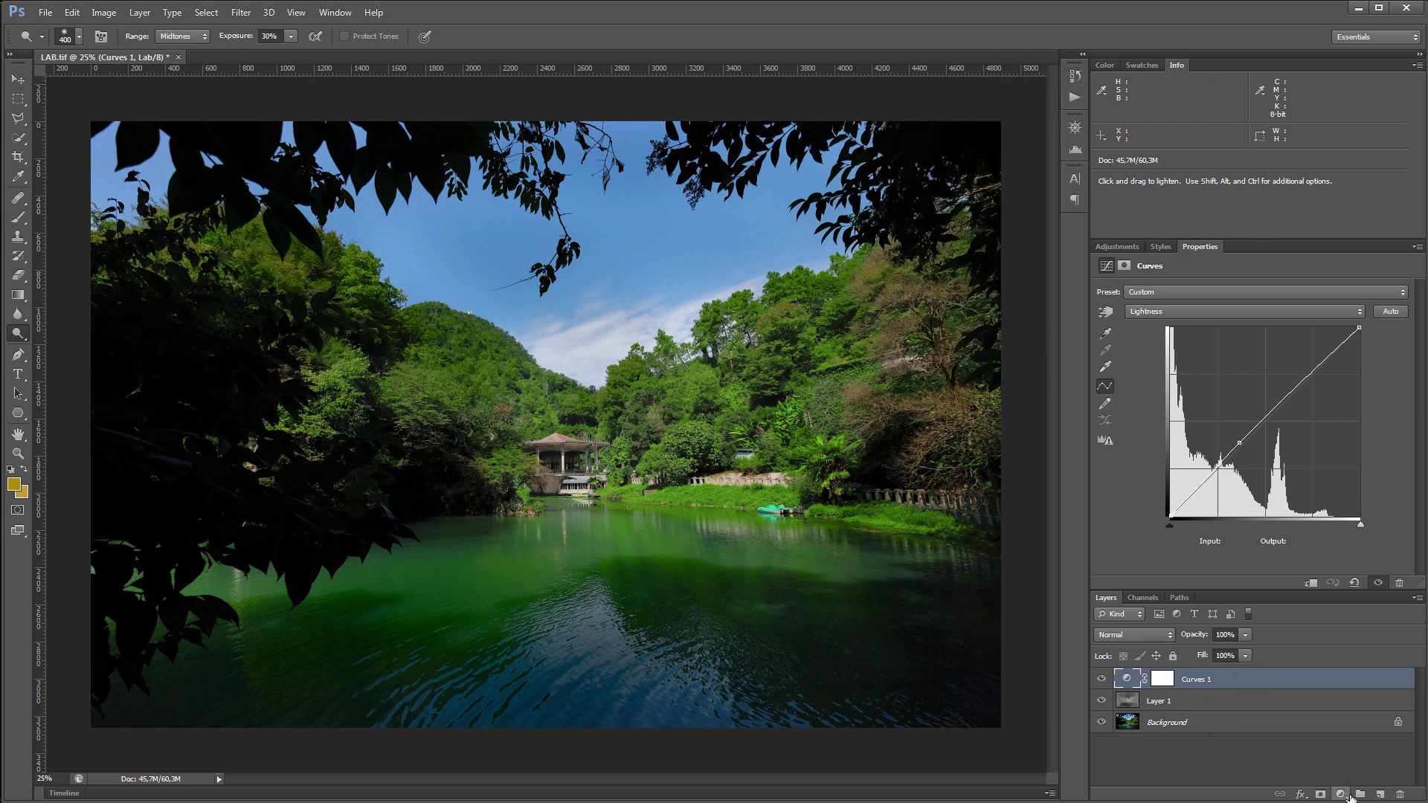
{"action": "left_click", "coordinate": [1341, 794]}
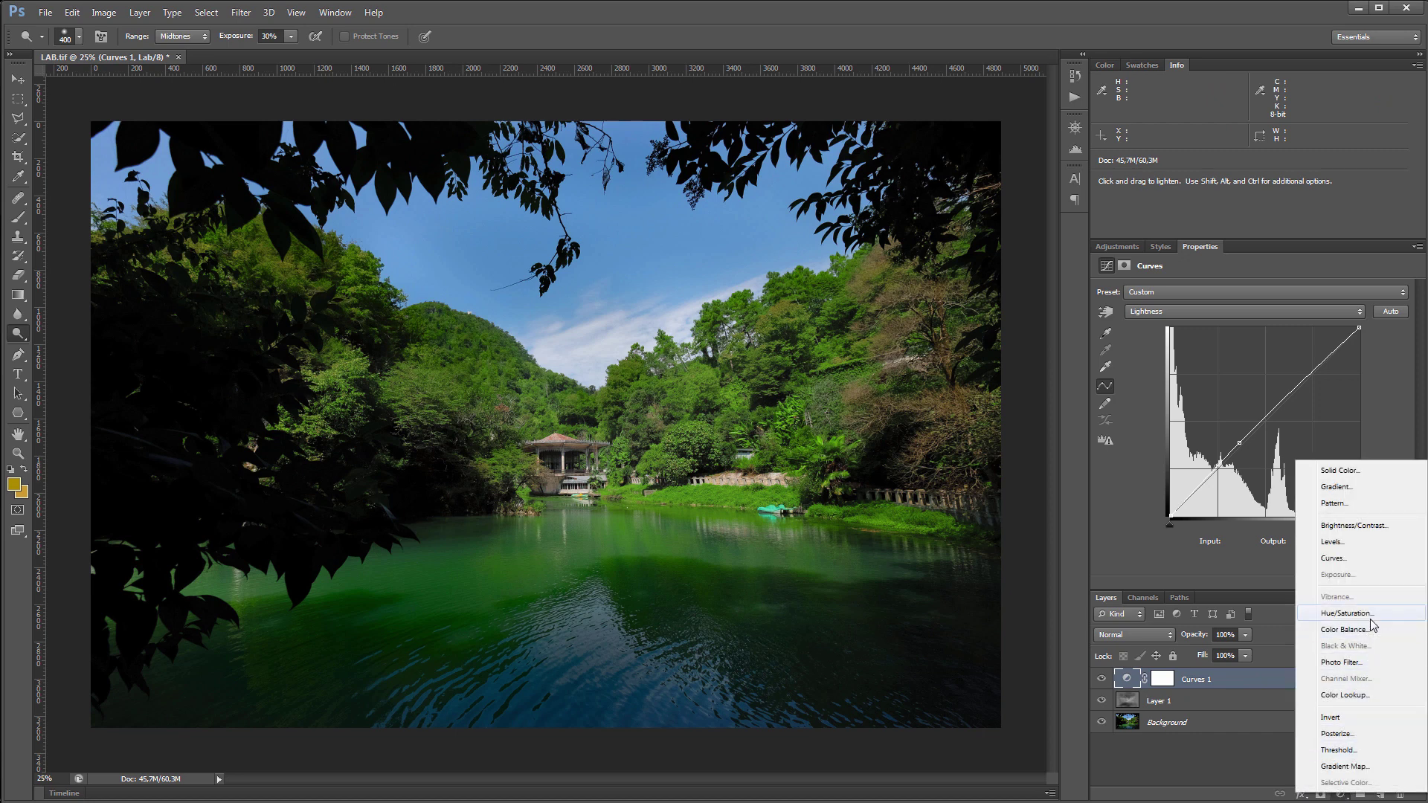
Step: Add a Color Lookup layer loading the abstract LAB.icc profile, then toggle its visibility to compare
{"action": "left_click", "coordinate": [1371, 694]}
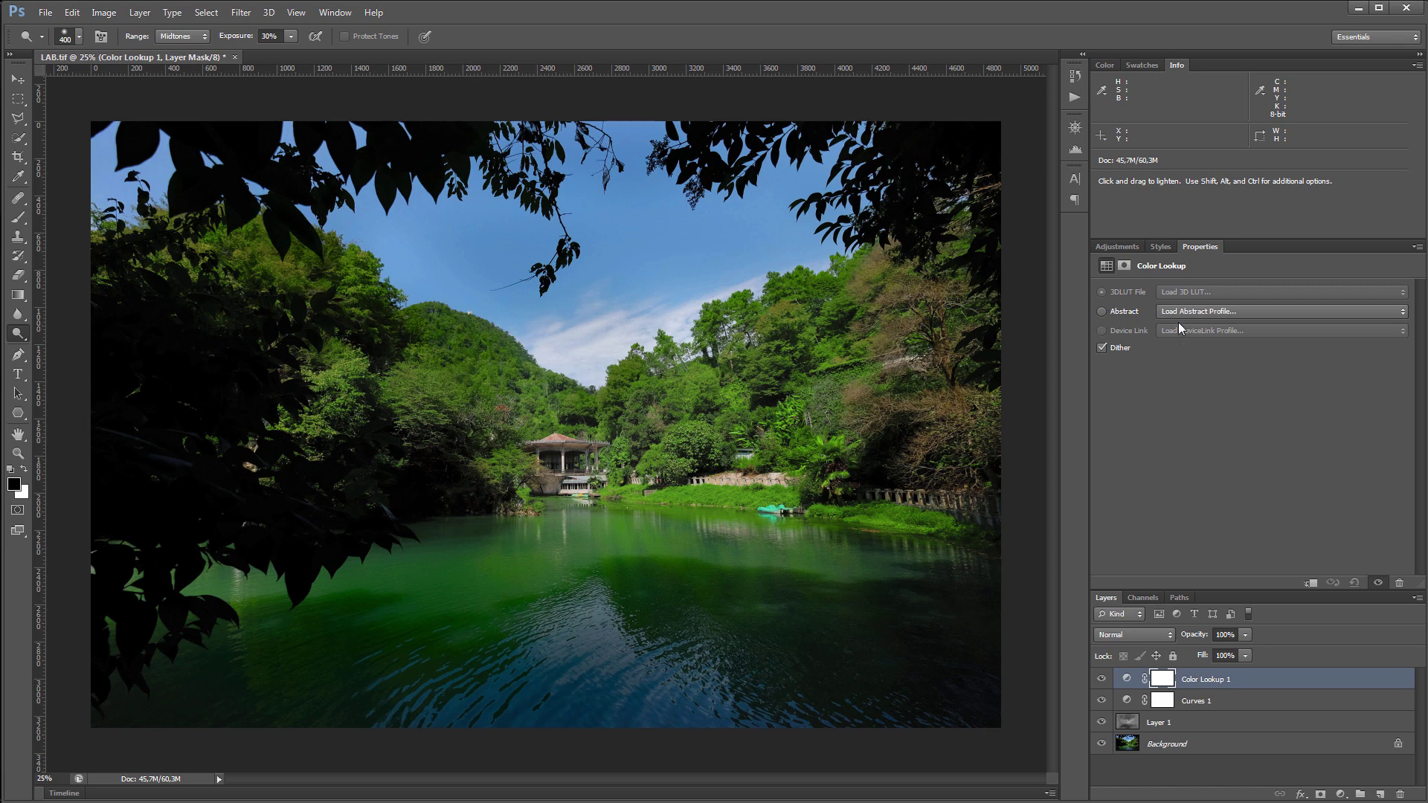
{"action": "left_click", "coordinate": [1219, 311]}
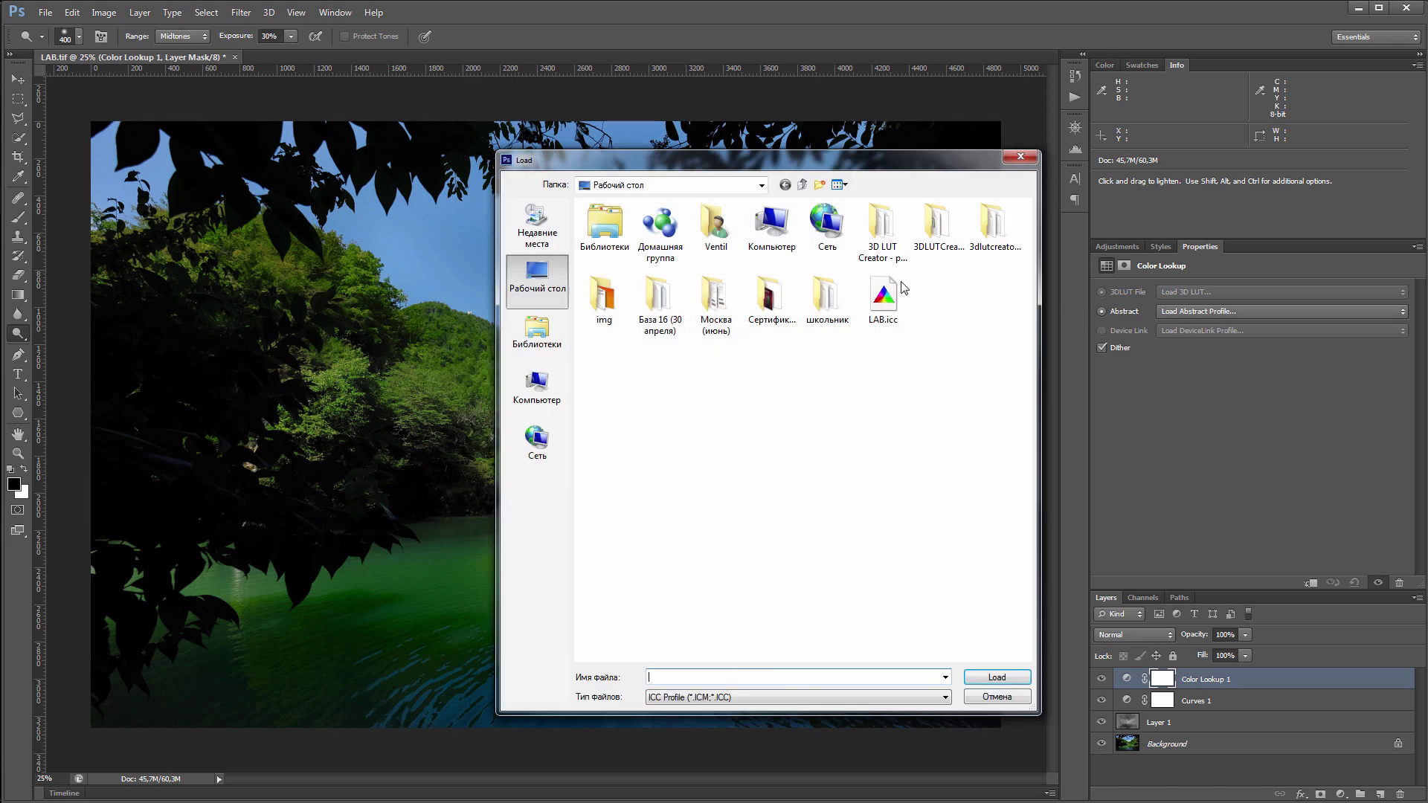
{"action": "double_click", "coordinate": [883, 299]}
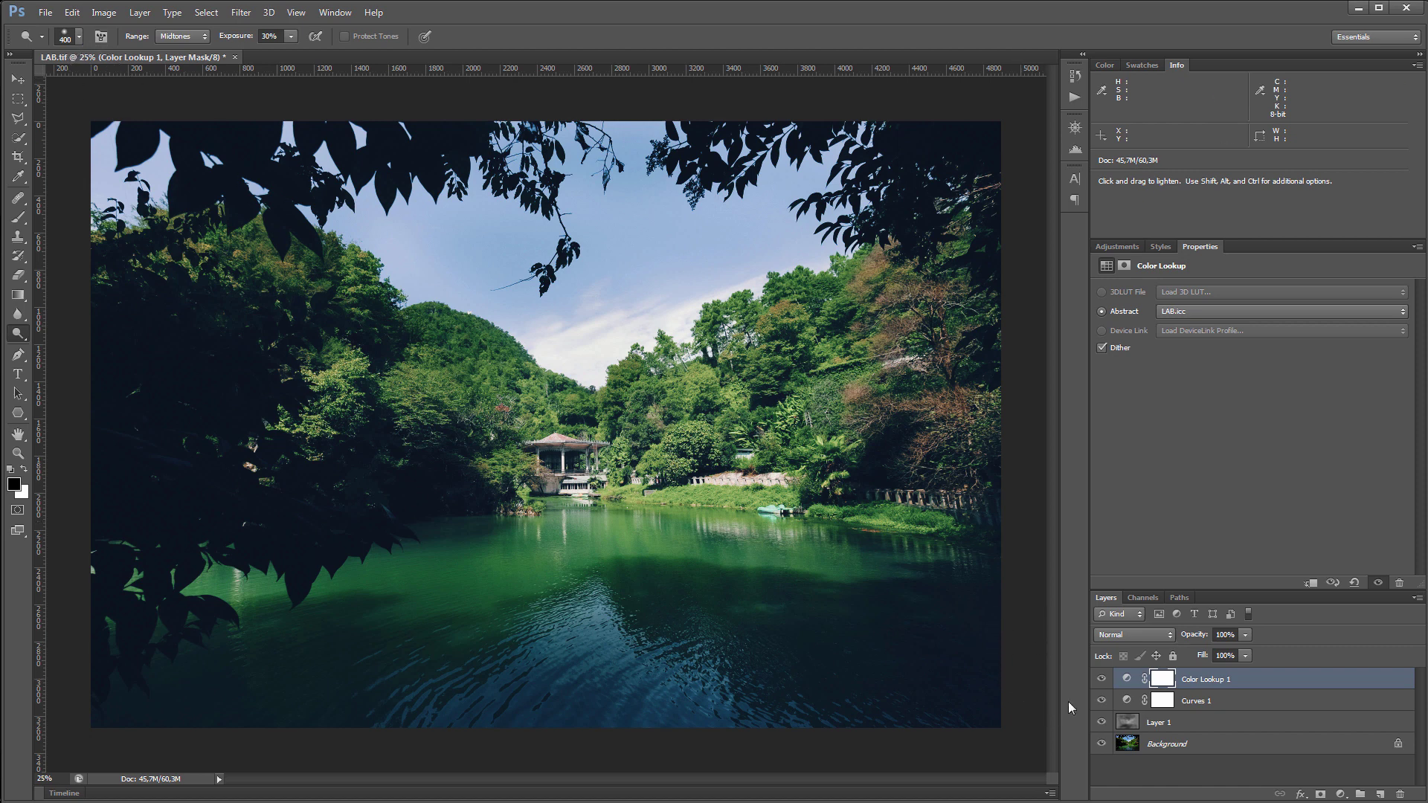
{"action": "left_click", "coordinate": [1101, 679]}
{"action": "left_click", "coordinate": [1101, 680]}
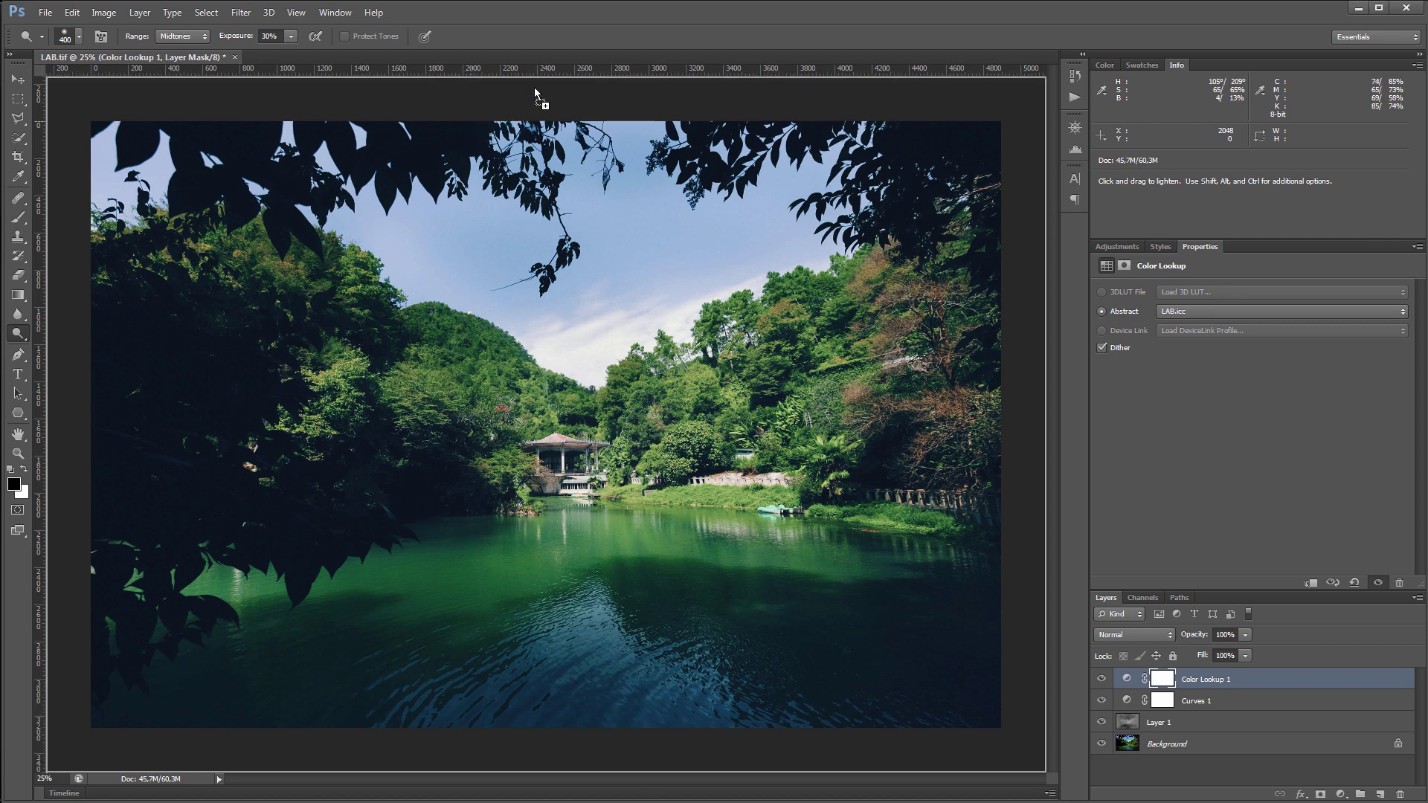
Step: Open the pool photo CMYK.jpg and convert it to an RGB profile with Convert to Profile
{"action": "left_click_drag", "start_coordinate": [658, 515], "coordinate": [560, 61]}
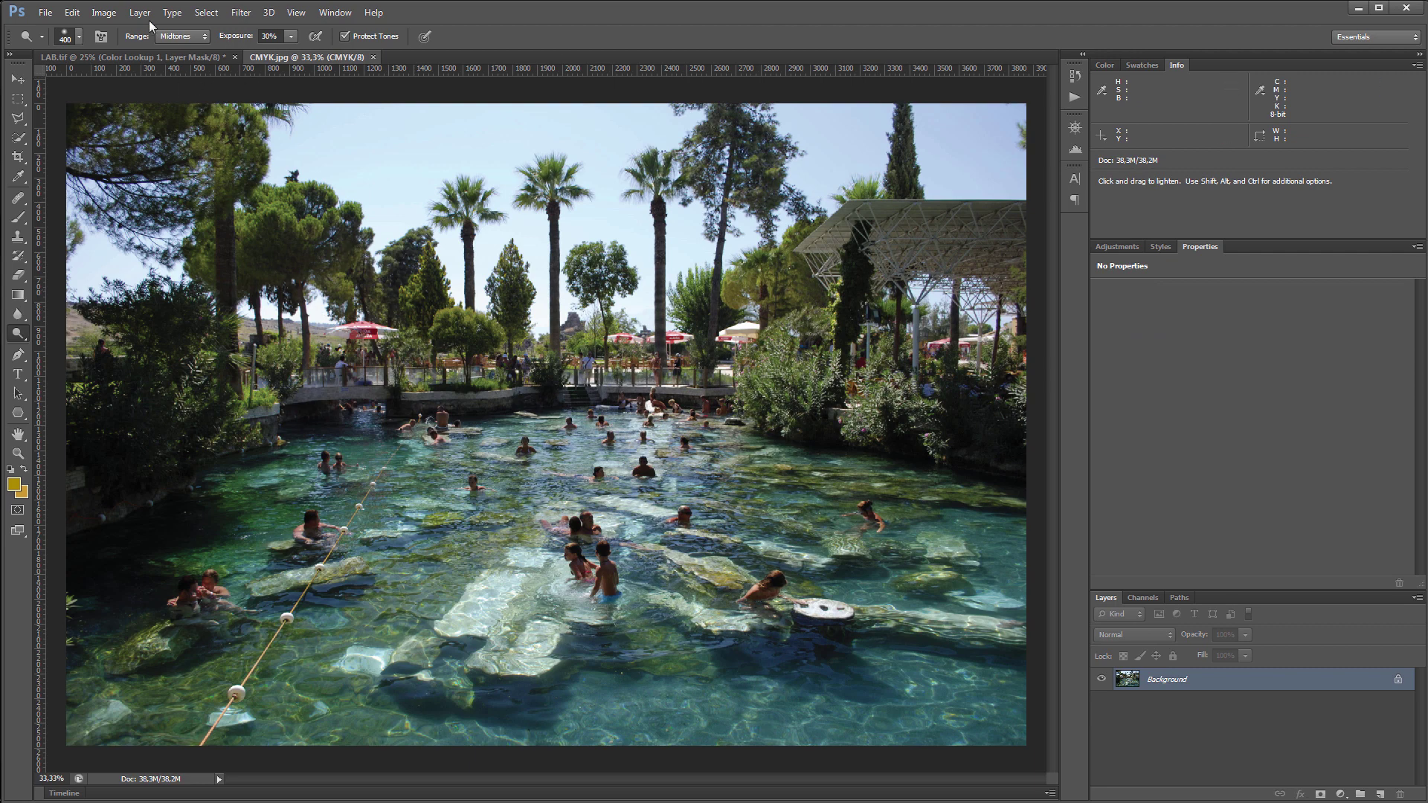
{"action": "left_click", "coordinate": [72, 13]}
{"action": "left_click", "coordinate": [152, 455]}
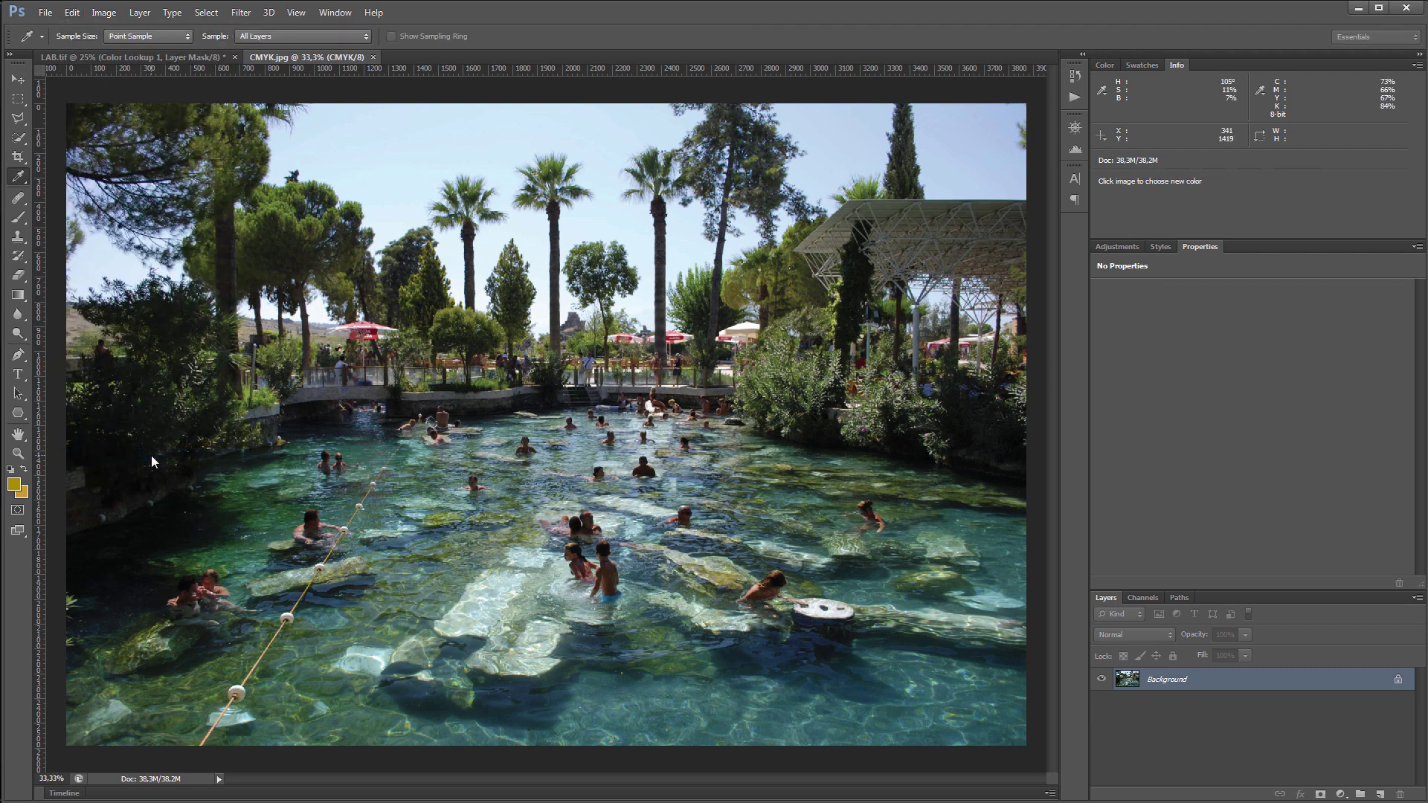
{"action": "left_click", "coordinate": [1264, 337]}
{"action": "key", "text": "o"}
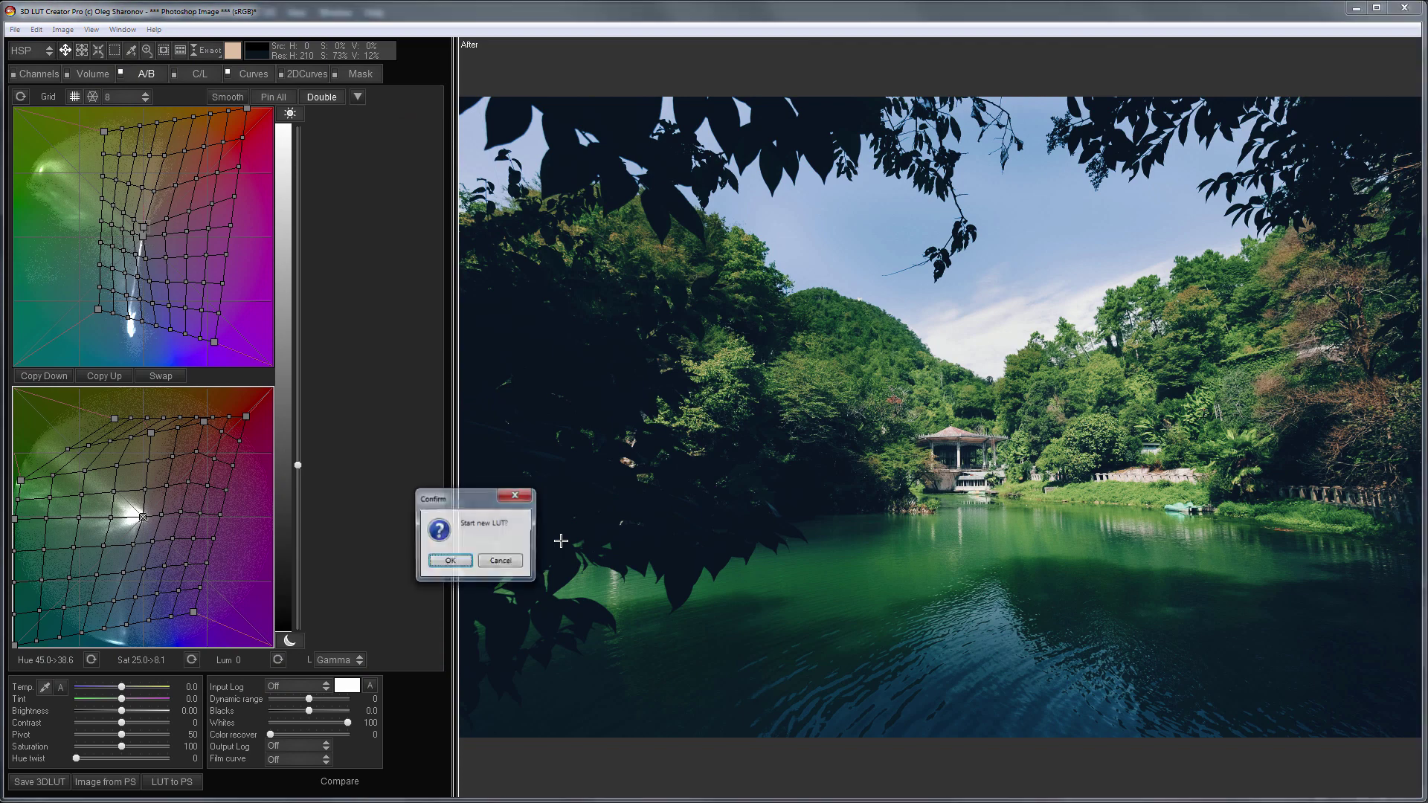
Step: Start a new LUT from the Photoshop pool image, apply Toning - Style 11 - Film, and nudge temperature to 12.1
{"action": "key", "text": "Return"}
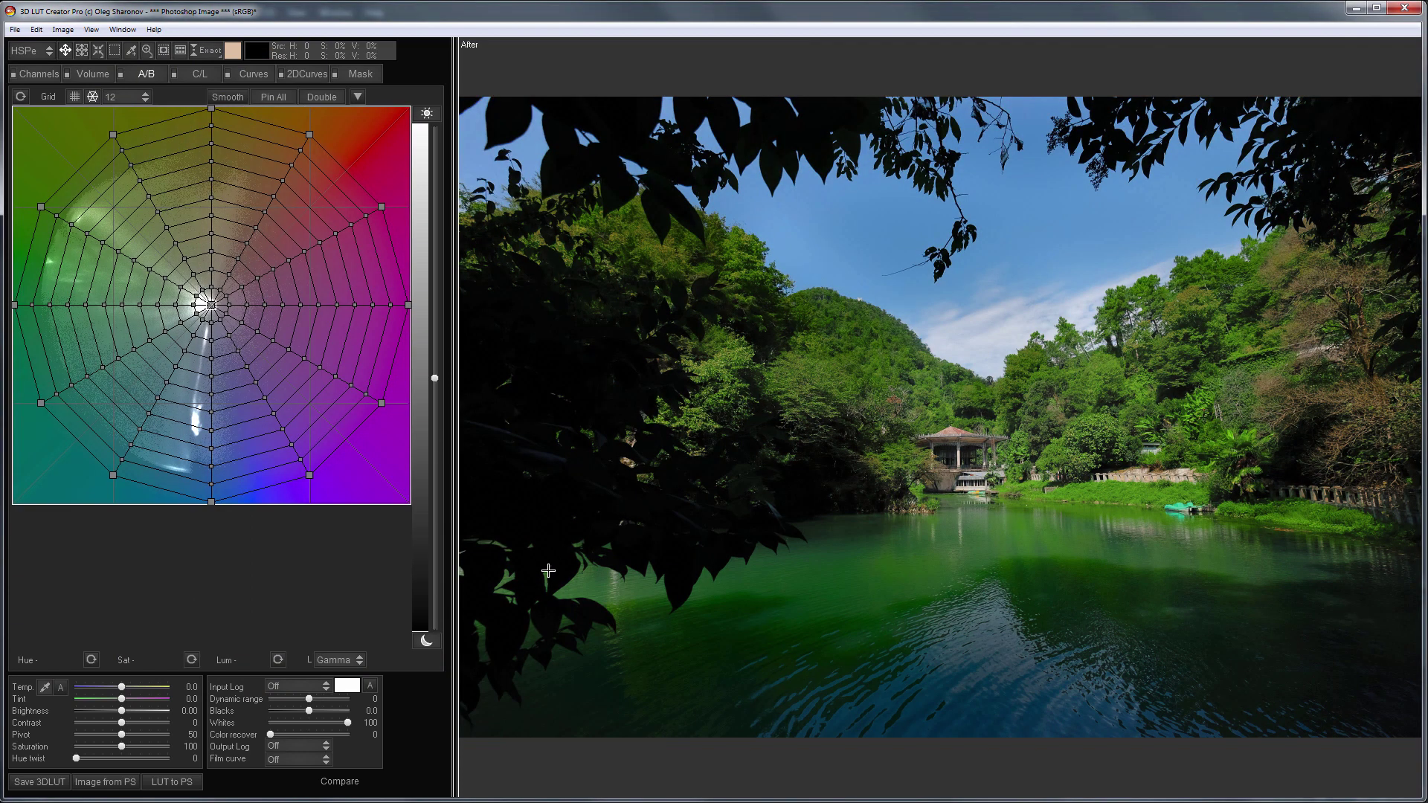
{"action": "left_click", "coordinate": [117, 784]}
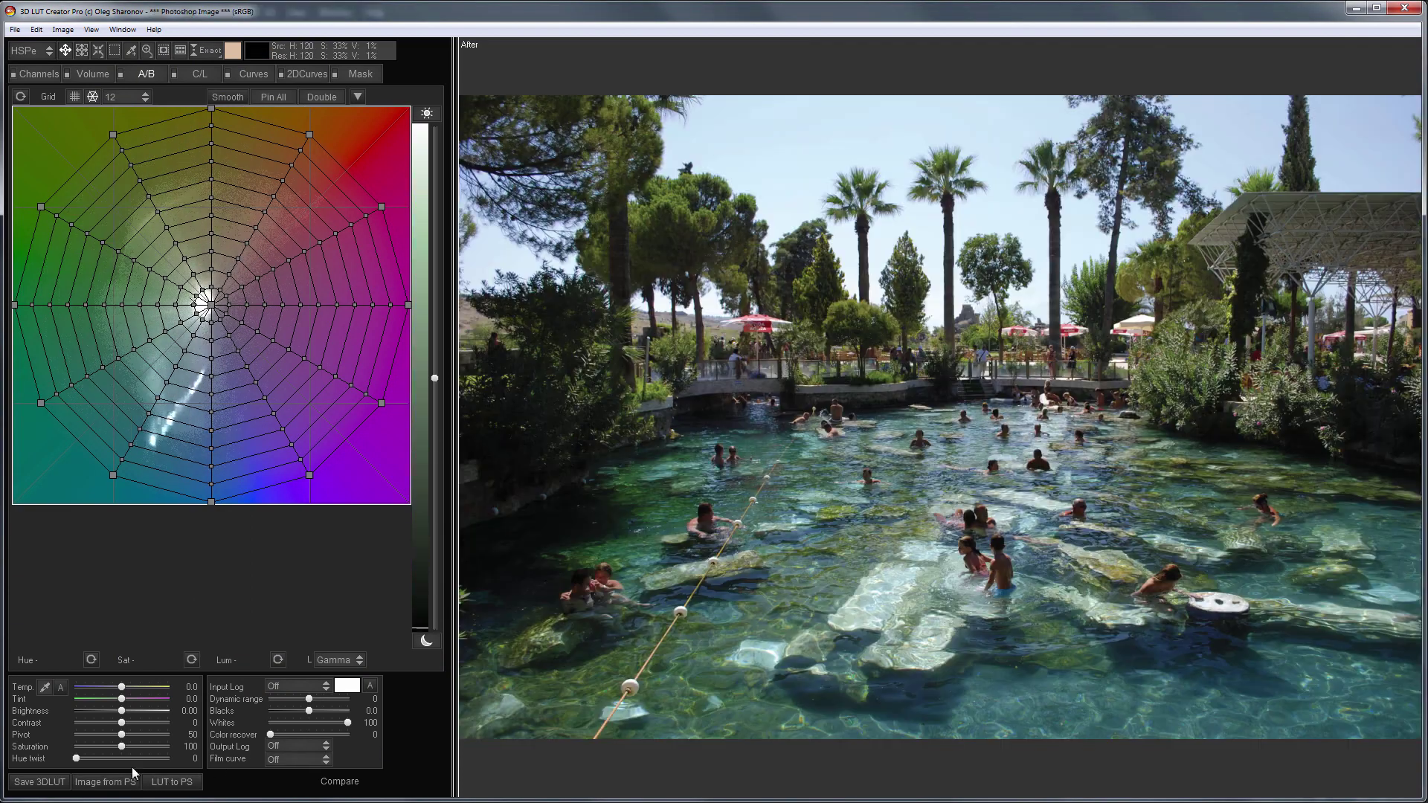
{"action": "left_click", "coordinate": [123, 29]}
{"action": "left_click", "coordinate": [163, 47]}
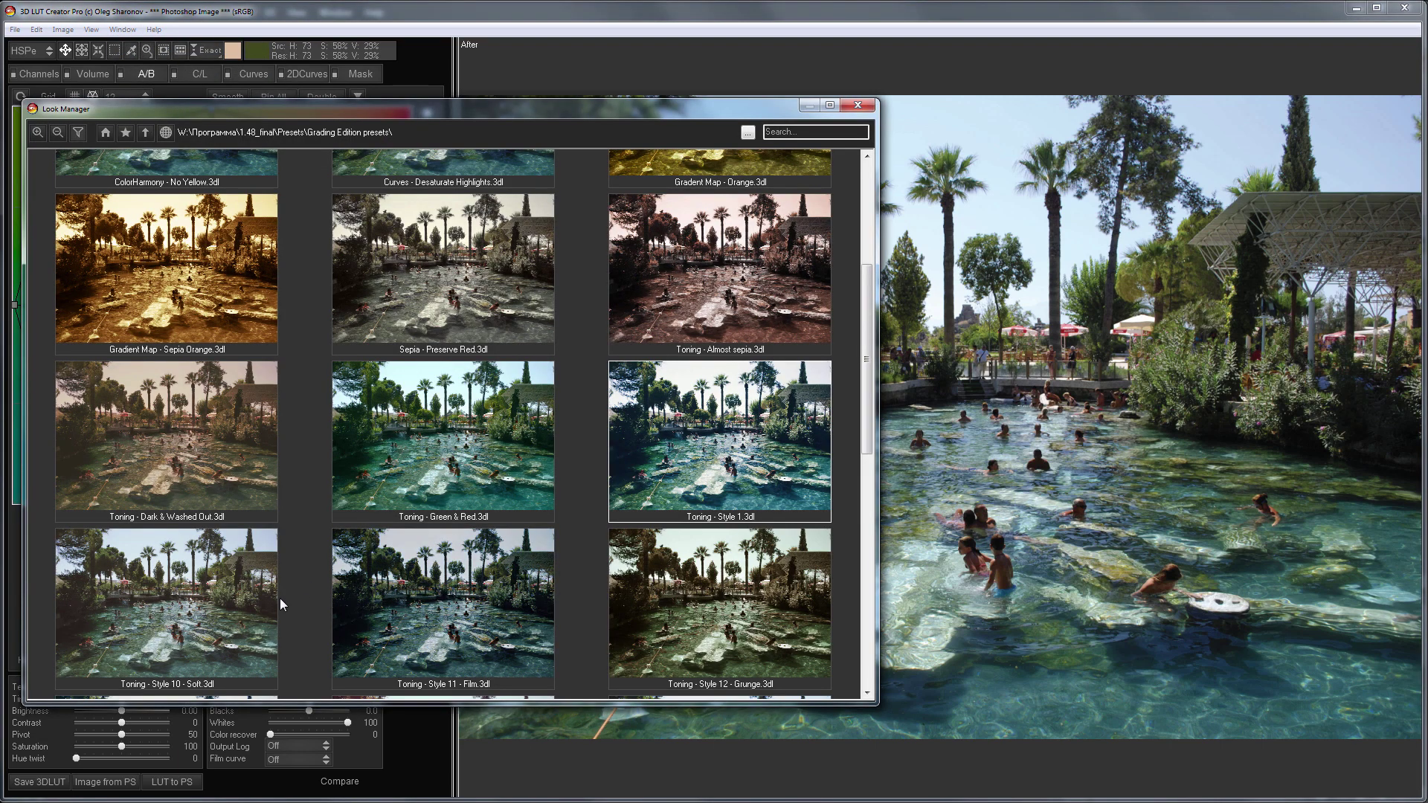
{"action": "double_click", "coordinate": [400, 604]}
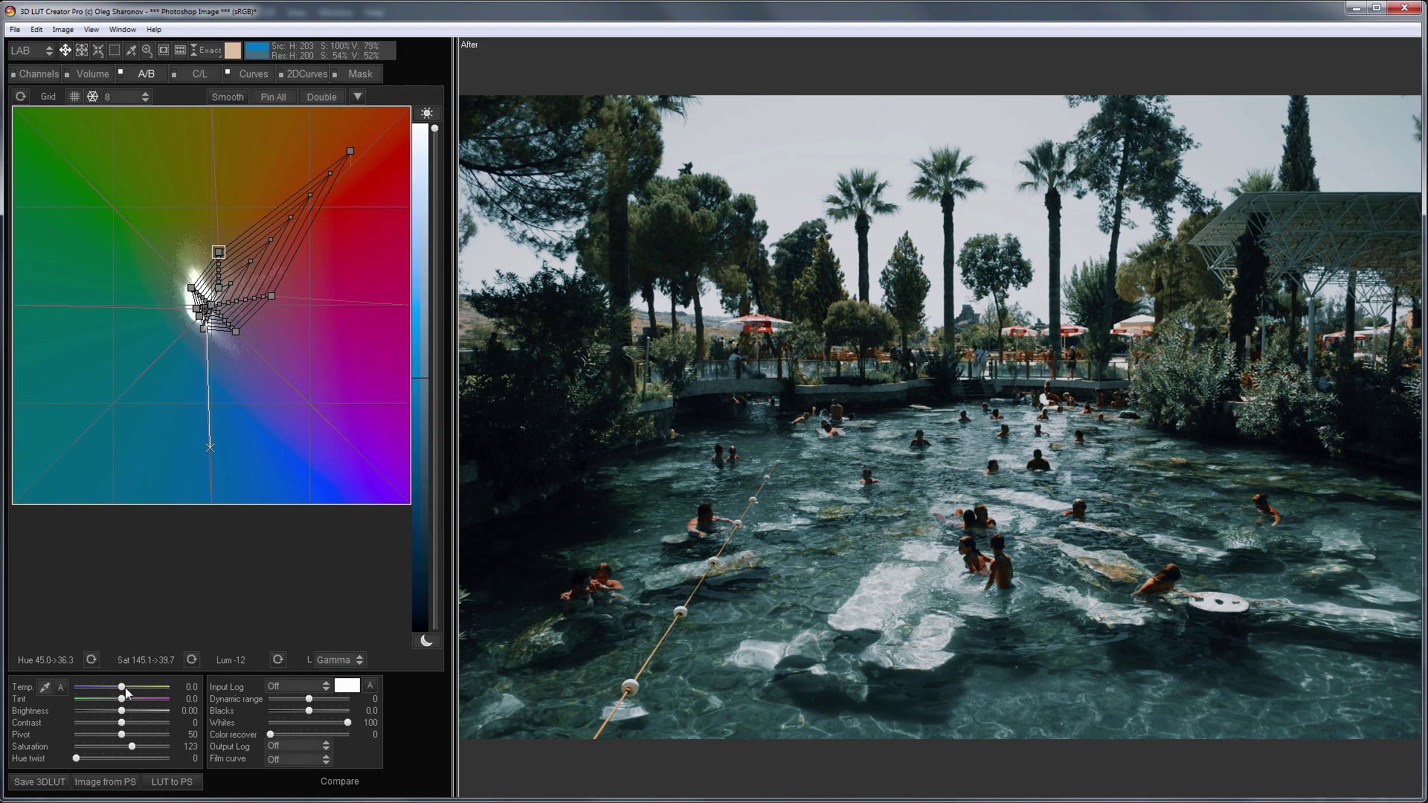
{"action": "left_click_drag", "start_coordinate": [122, 691], "coordinate": [126, 694]}
Step: Save the look as an abstract ICC profile named CMYK
{"action": "left_click", "coordinate": [41, 782]}
{"action": "left_click", "coordinate": [182, 577]}
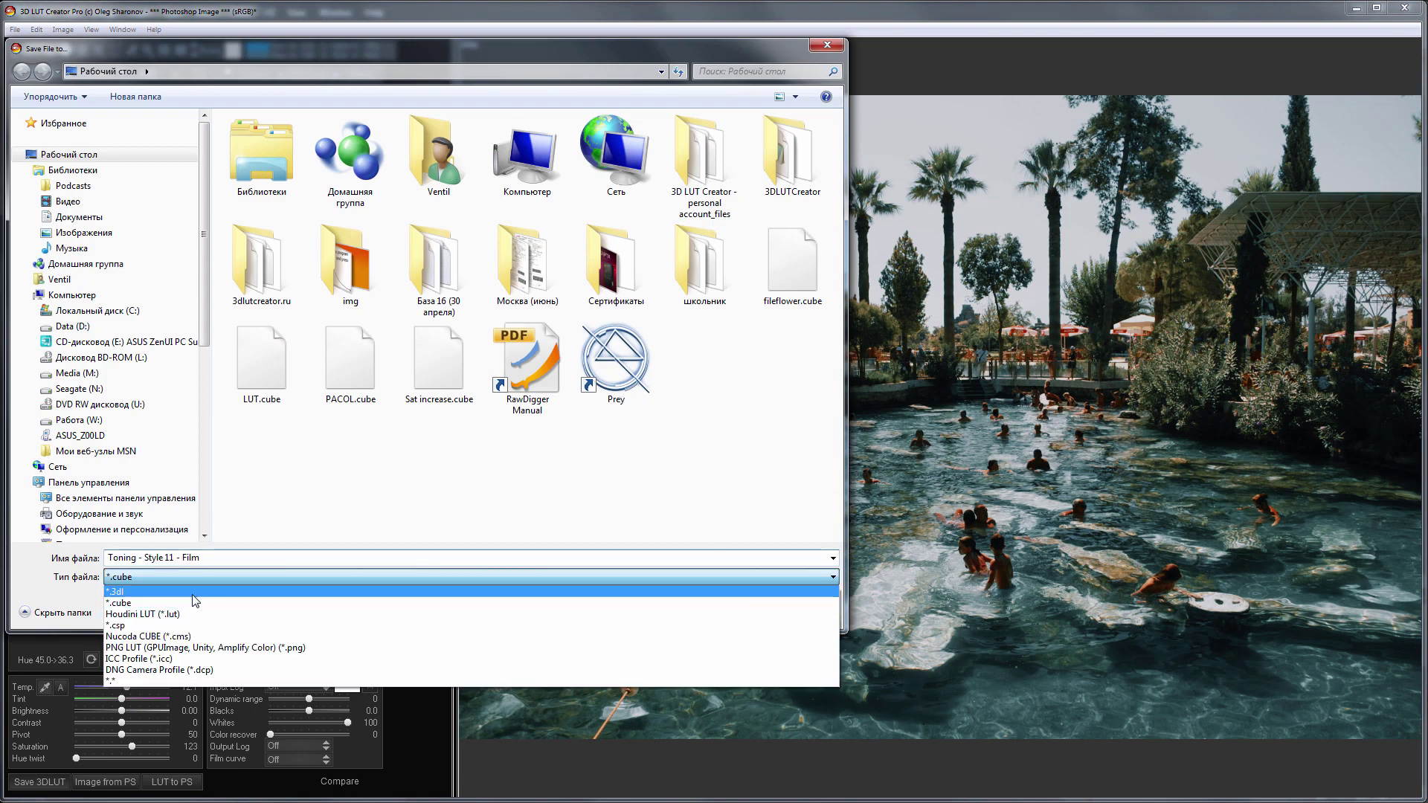
{"action": "left_click", "coordinate": [170, 609]}
{"action": "key", "text": "shift+Tab"}
{"action": "type", "text": "CMYK"}
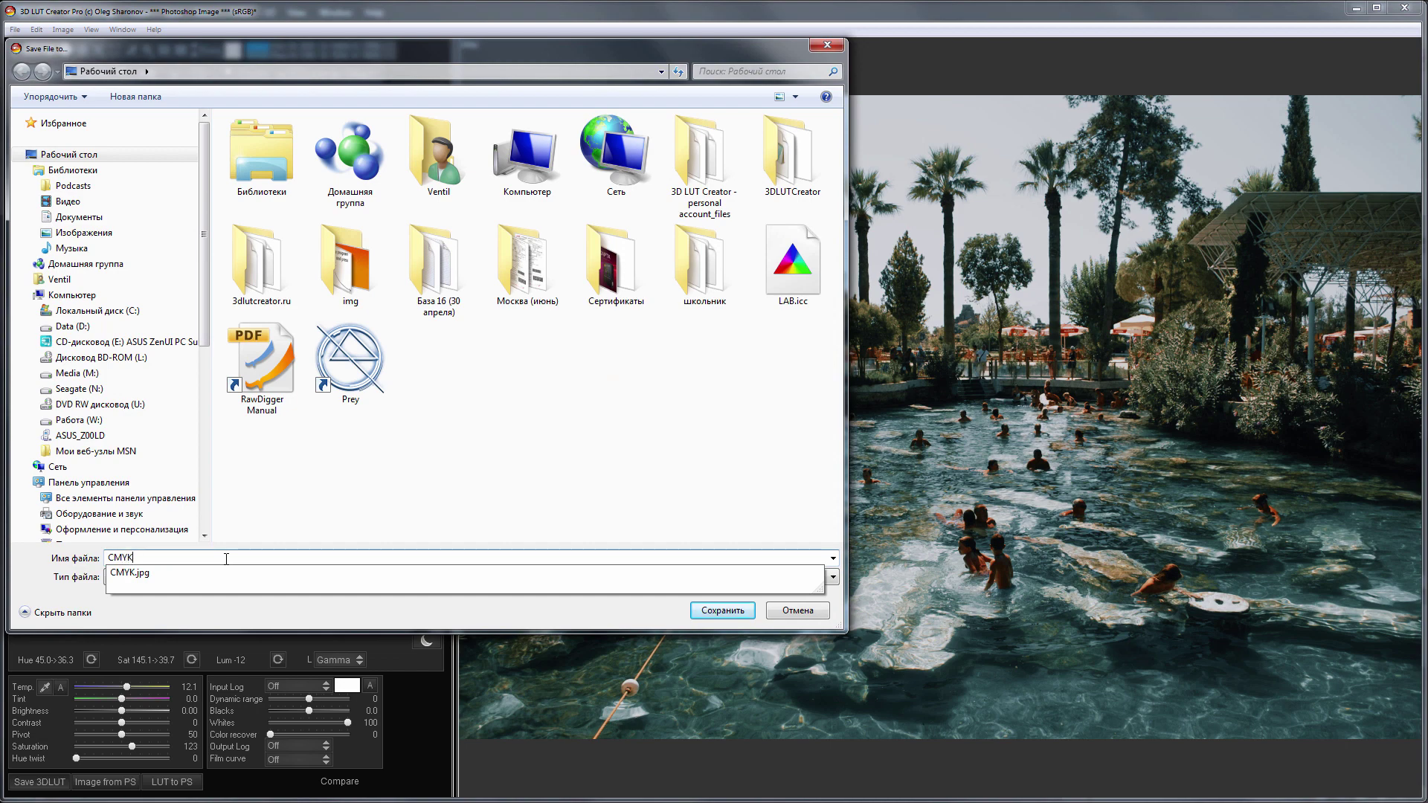
{"action": "left_click", "coordinate": [706, 611]}
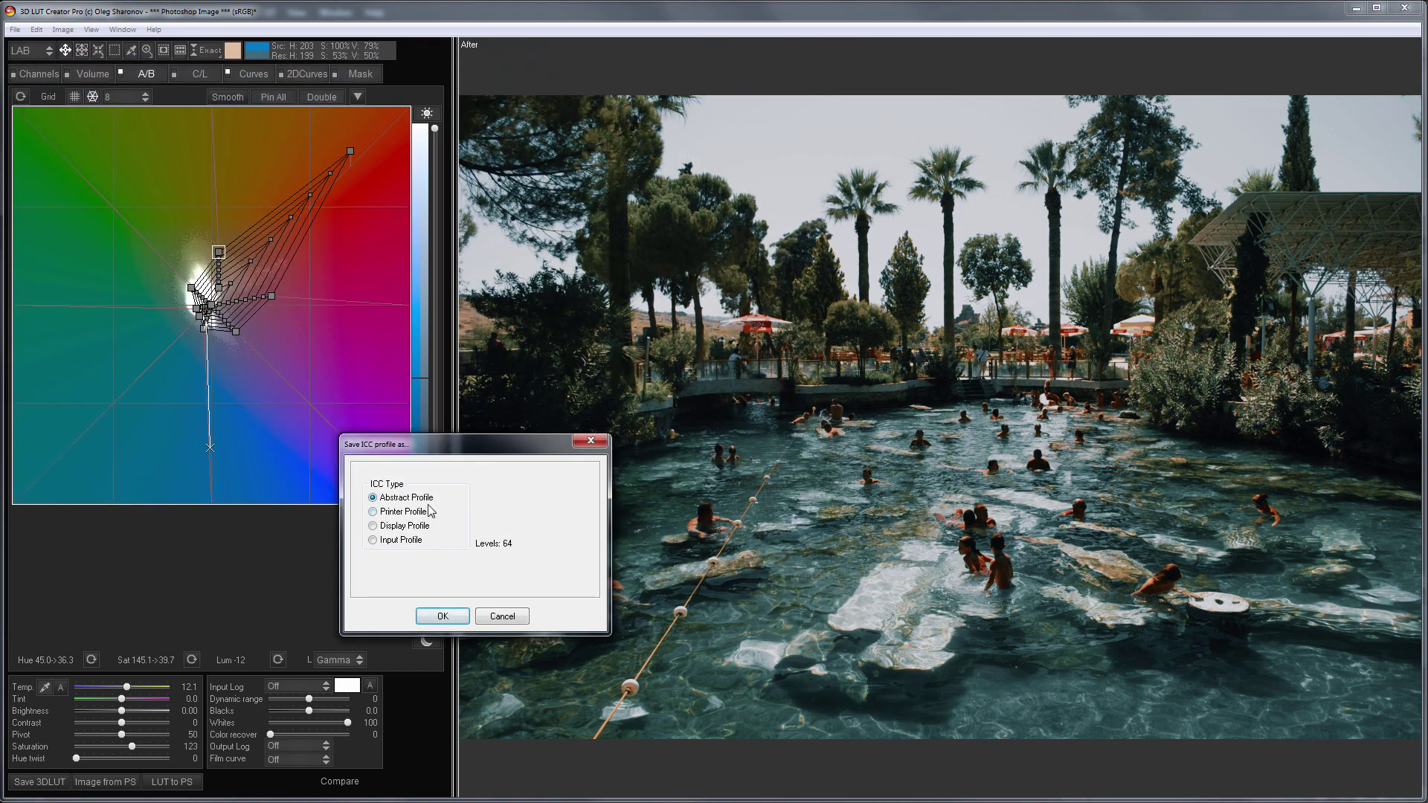
{"action": "left_click", "coordinate": [433, 612]}
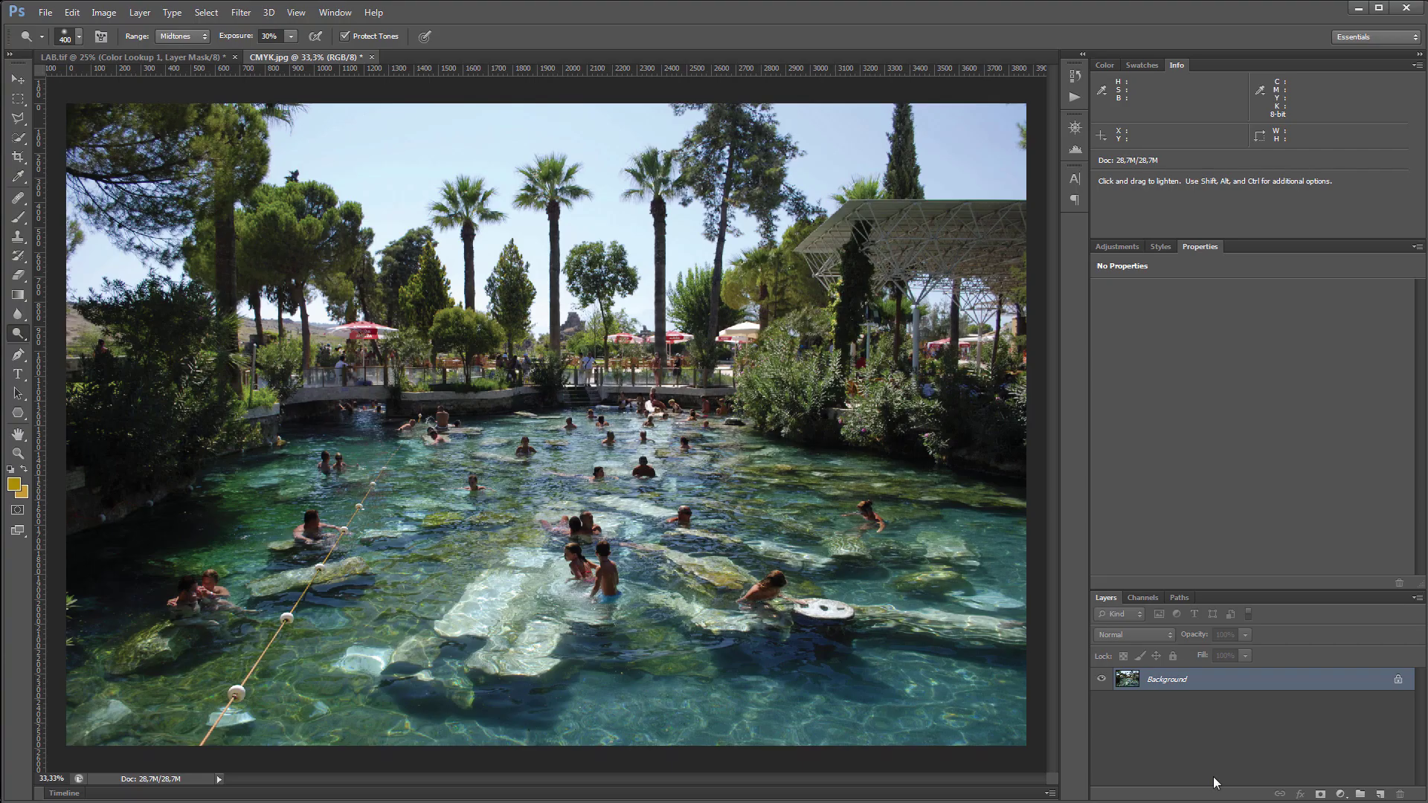
Step: Revert the pool photo to its original CMYK Open state in History
{"action": "left_click", "coordinate": [1074, 76]}
{"action": "left_click", "coordinate": [994, 107]}
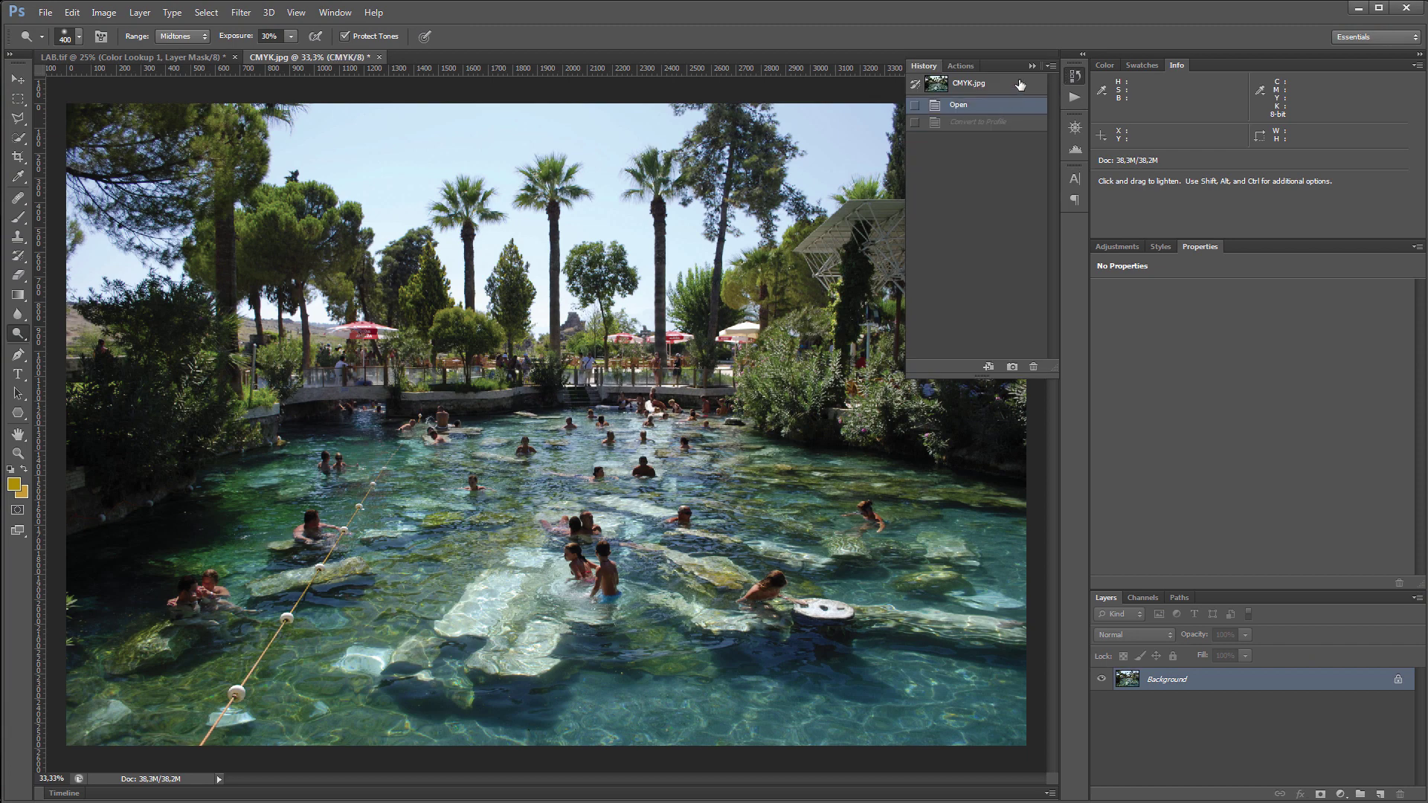
{"action": "left_click", "coordinate": [1032, 66]}
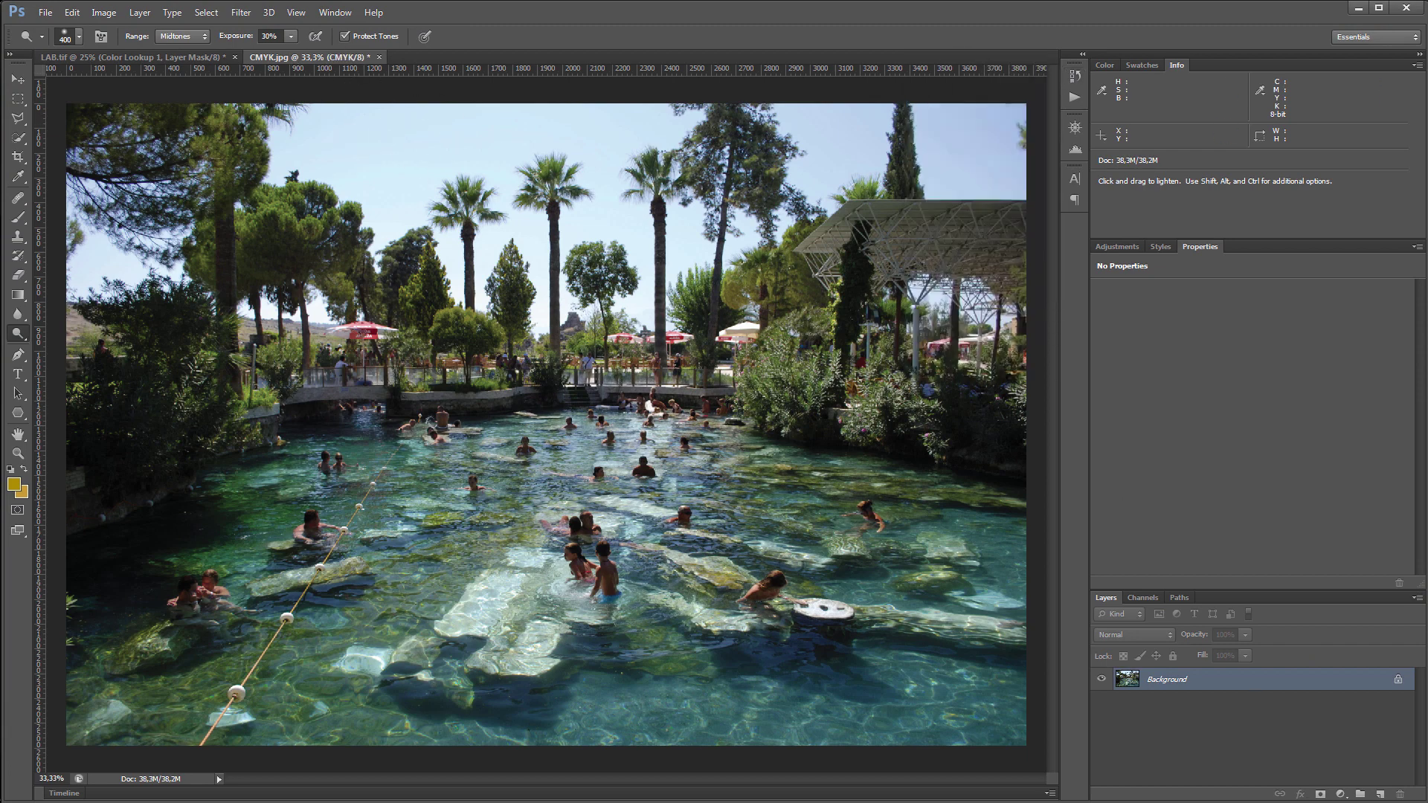
Step: Add a Color Lookup adjustment layer loading the abstract CMYK.icc profile
{"action": "left_click", "coordinate": [1340, 794]}
{"action": "left_click", "coordinate": [1365, 702]}
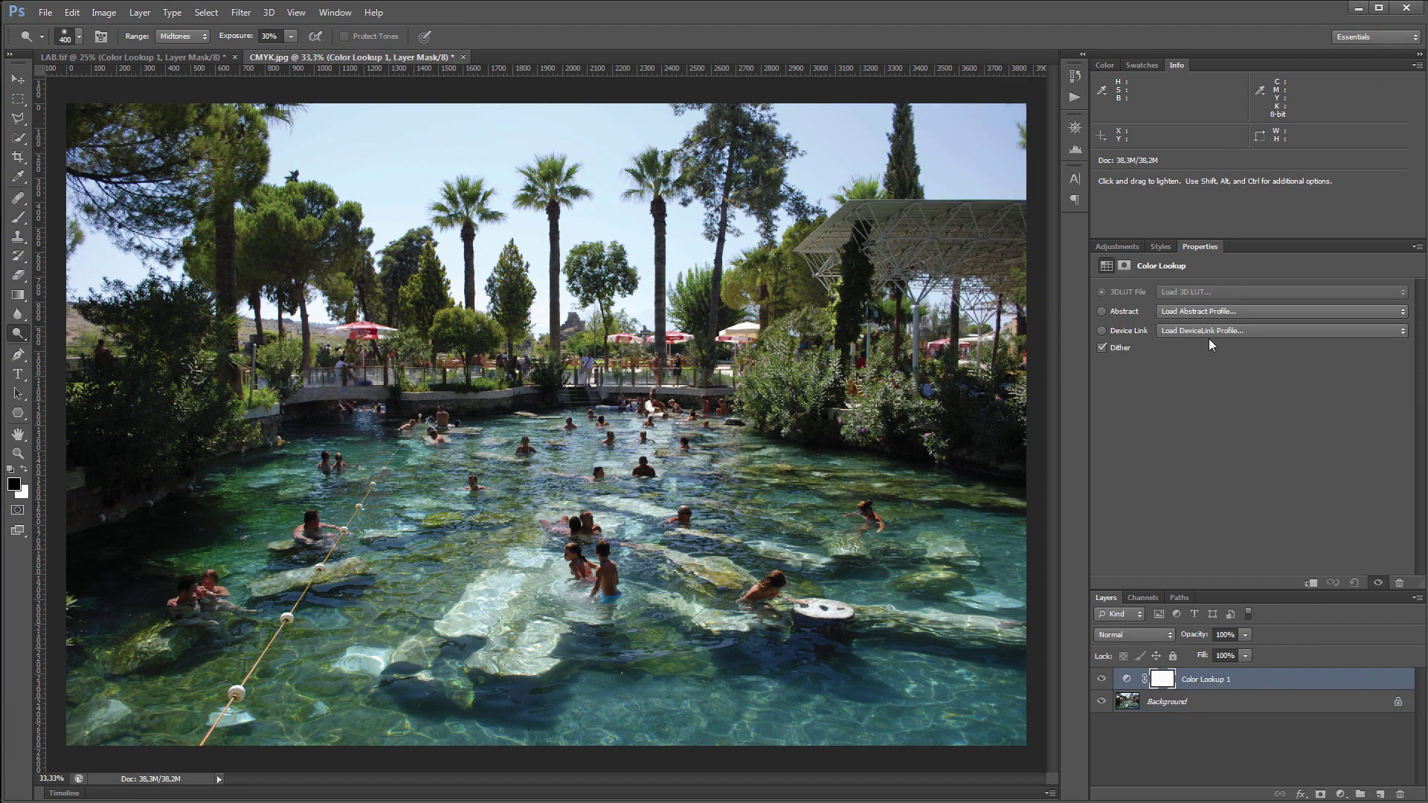
{"action": "left_click", "coordinate": [1101, 311]}
{"action": "double_click", "coordinate": [884, 297]}
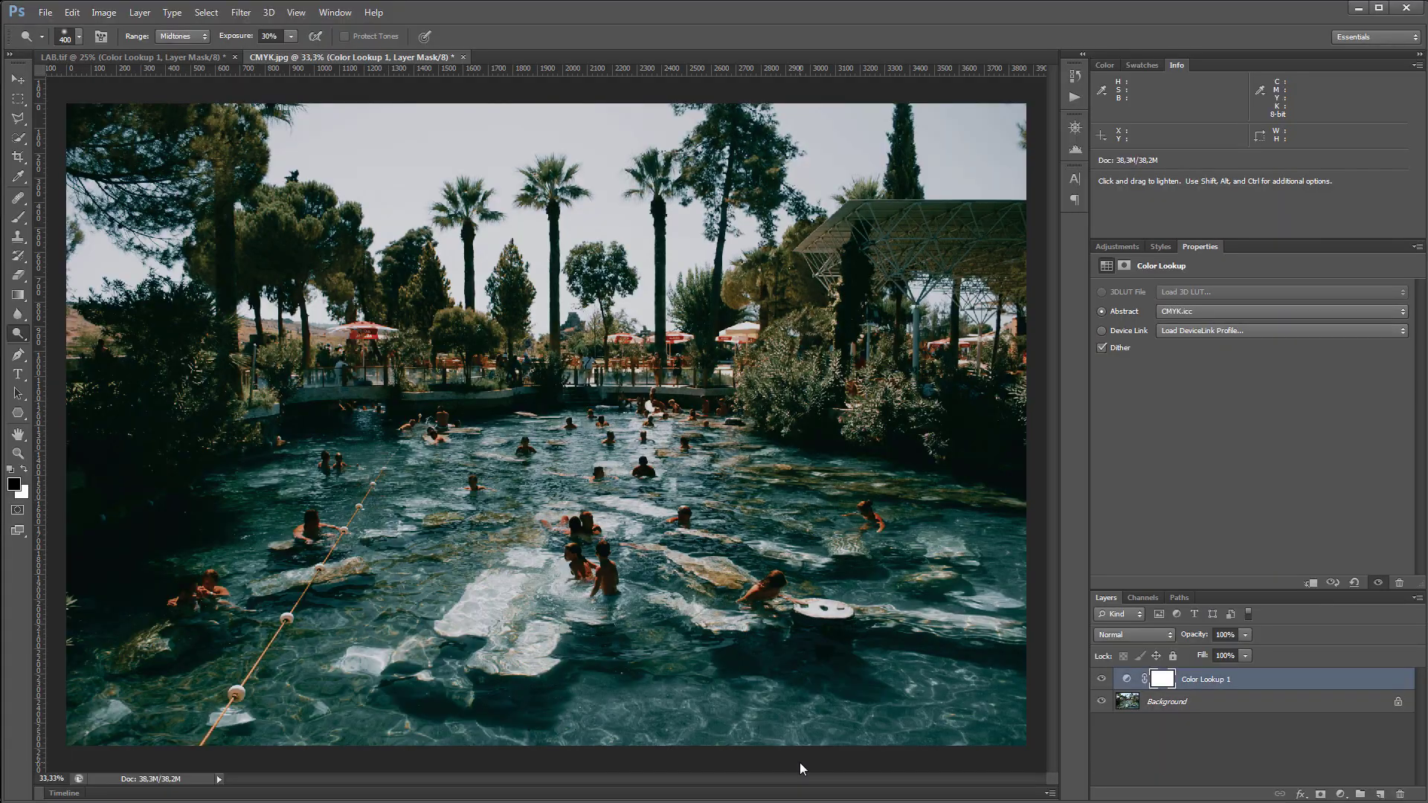
{"action": "left_click", "coordinate": [1101, 679]}
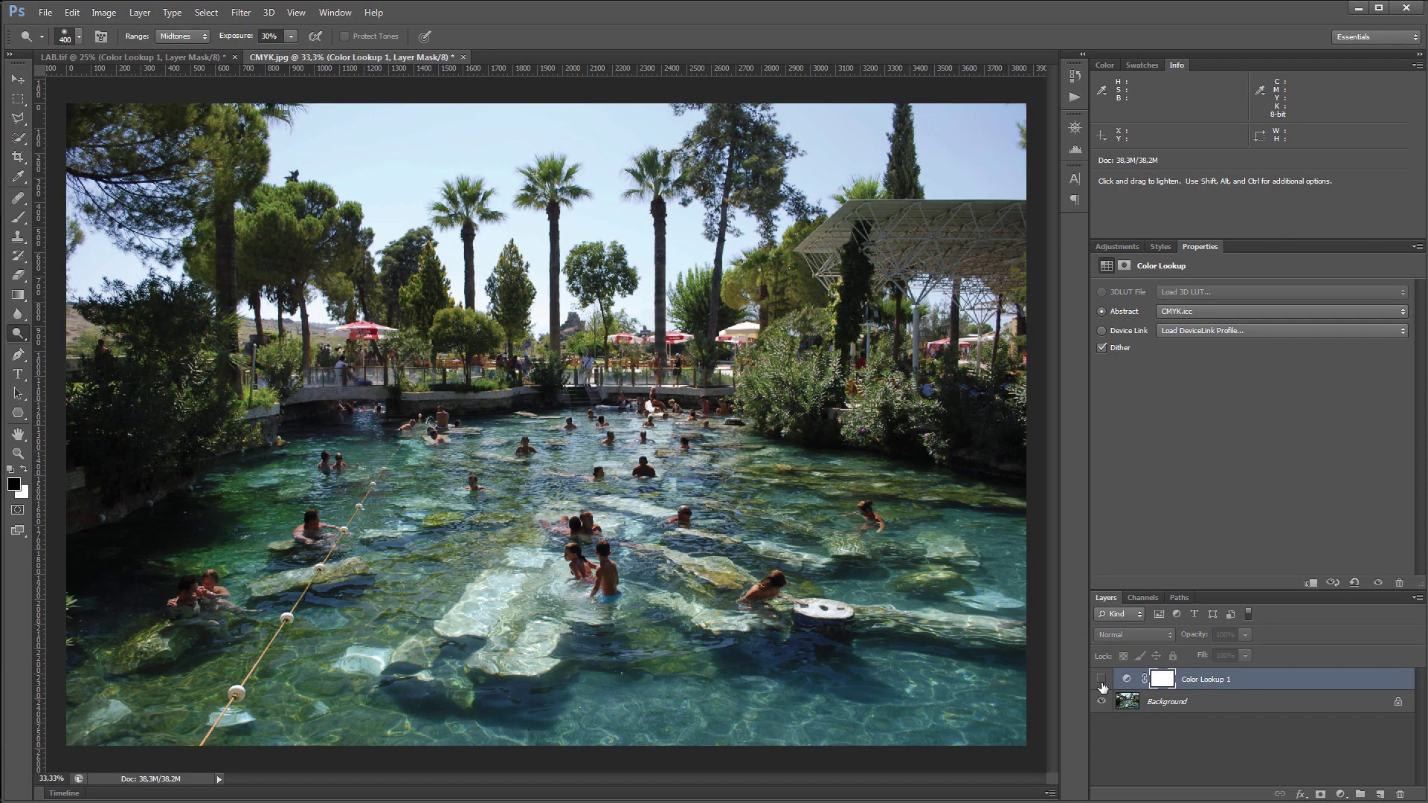
{"action": "left_click", "coordinate": [1101, 679]}
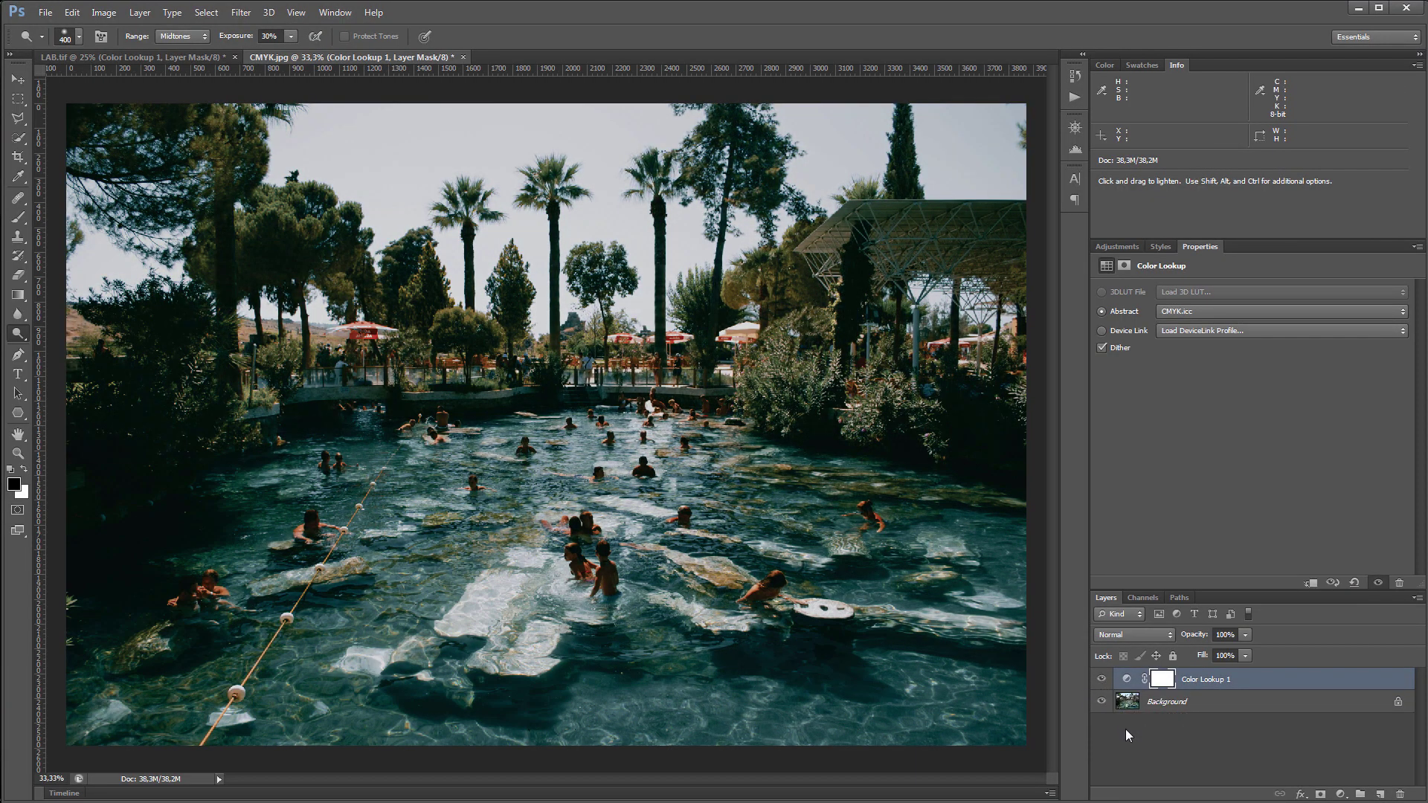